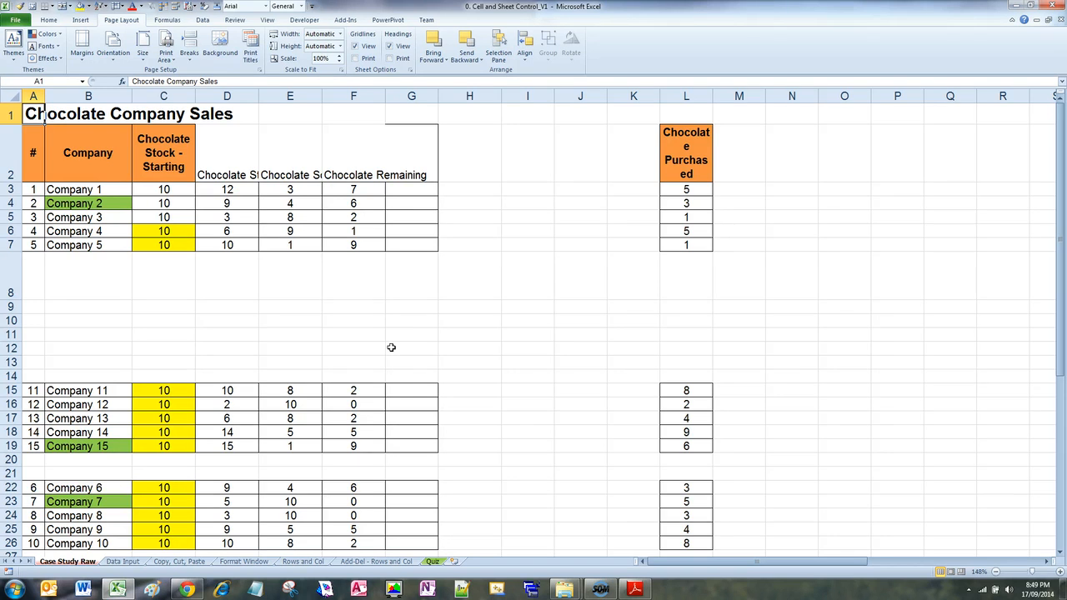
key("alt+p")
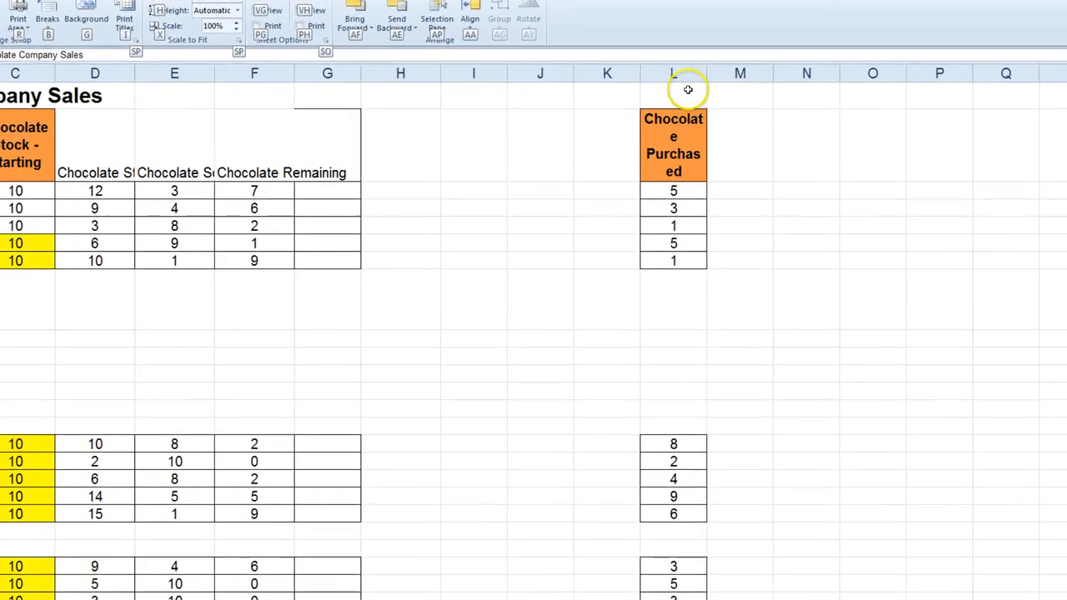
left_click(684, 94)
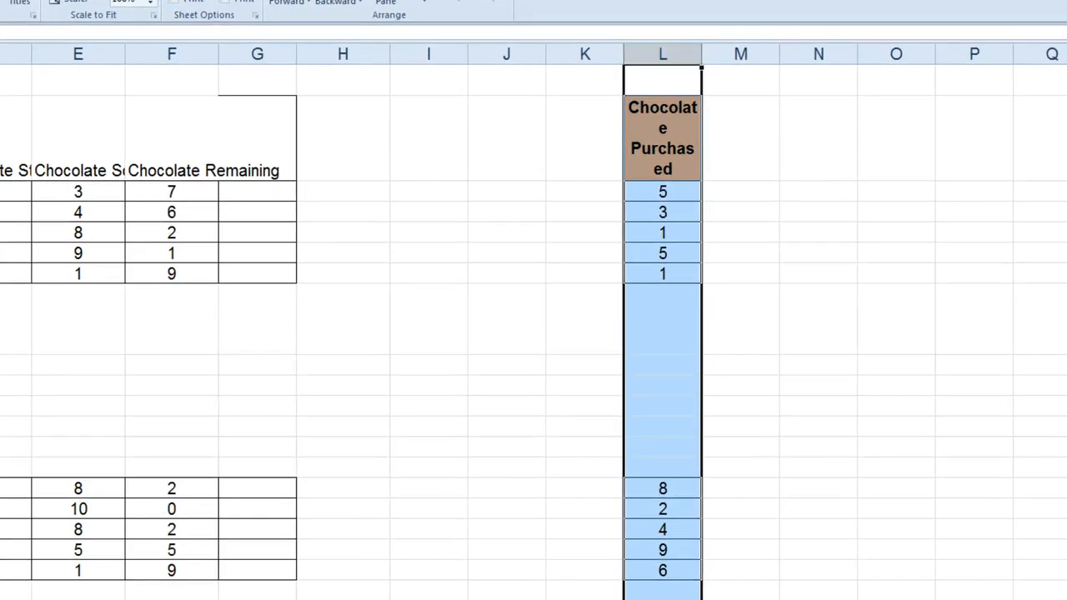
scroll(734, 248, "down", 2)
scroll(734, 249, "up", 2)
mouse_move(661, 0)
left_mouse_down()
mouse_move(660, 54)
mouse_move(688, 12)
left_mouse_up()
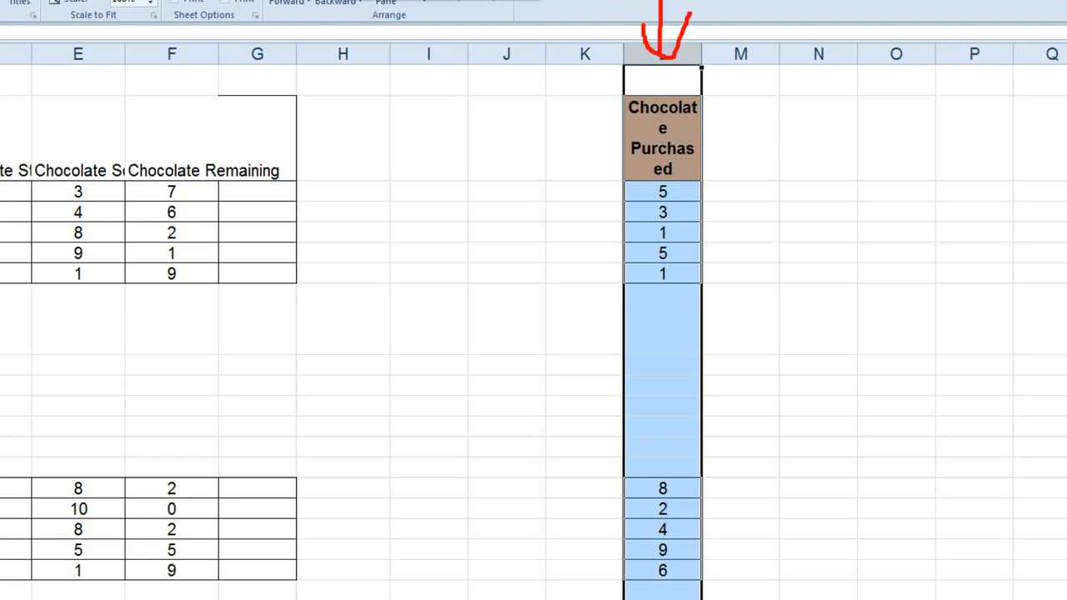
mouse_move(326, 1)
left_mouse_down()
mouse_move(326, 36)
mouse_move(342, 55)
mouse_move(354, 27)
left_mouse_up()
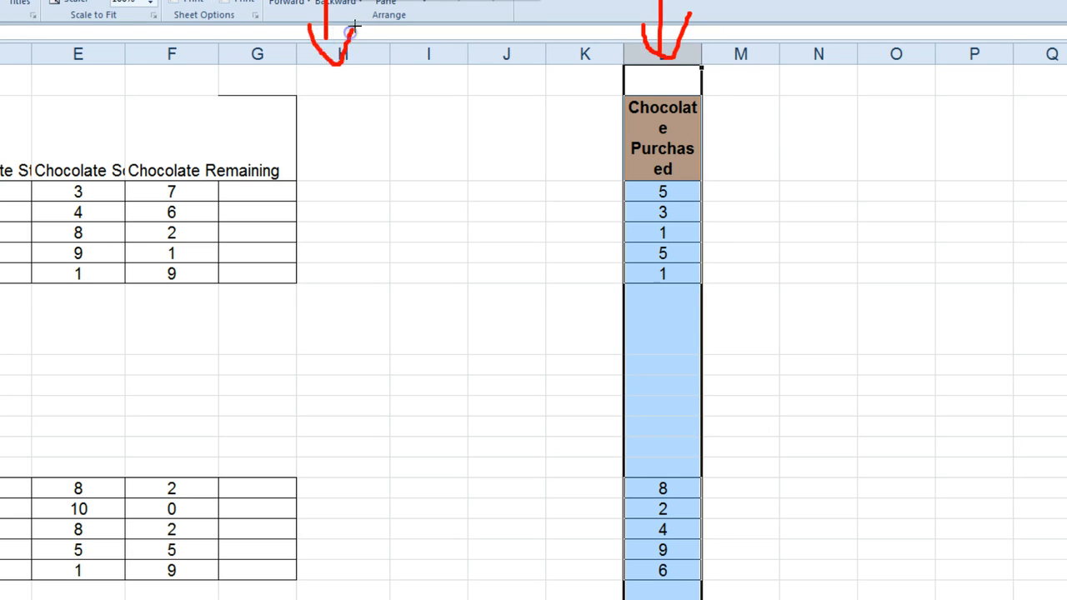
key("Escape")
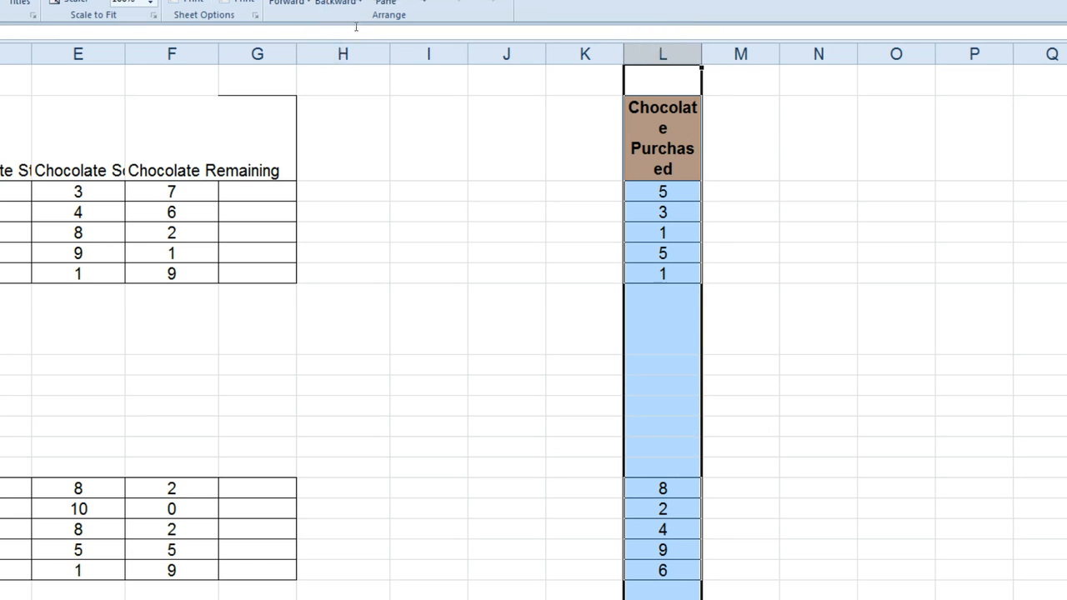
Cut the Chocolate Purchased header and its values in L2:L26.
left_click(687, 158)
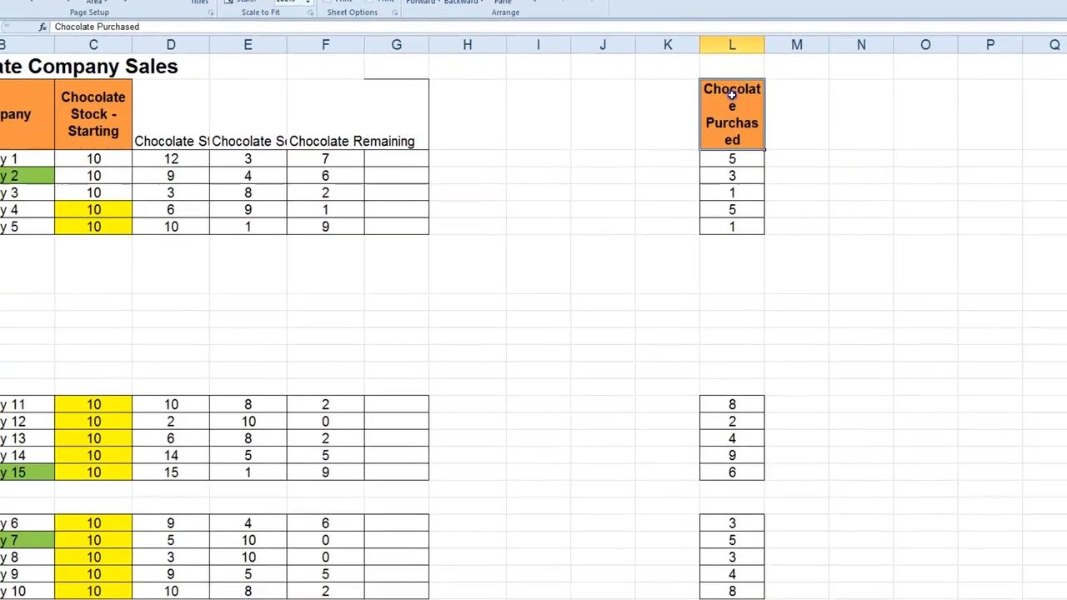
left_click_drag(743, 92, 734, 570)
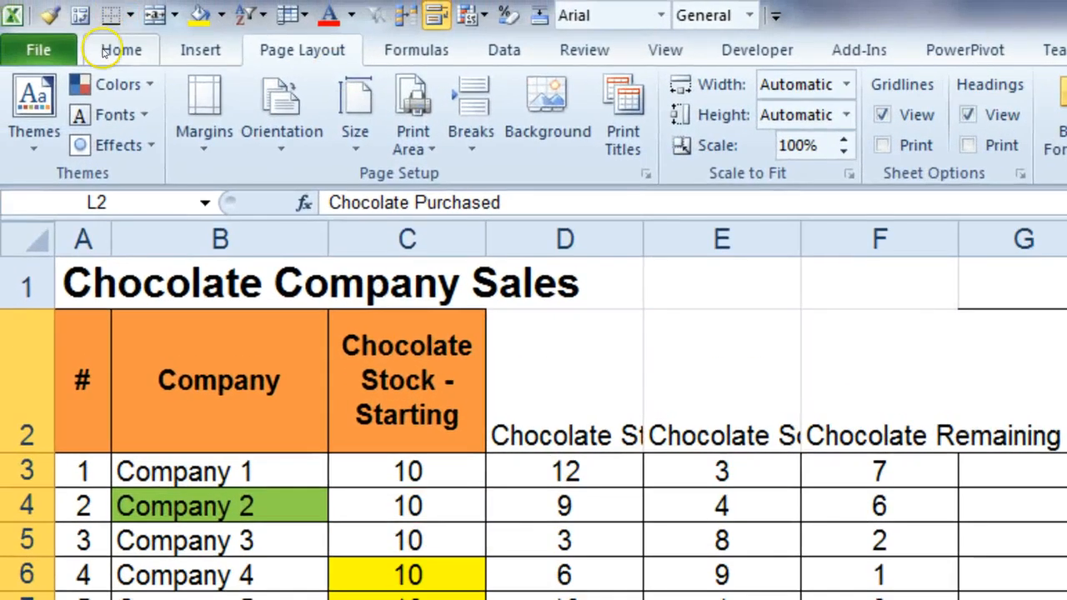
left_click(42, 1)
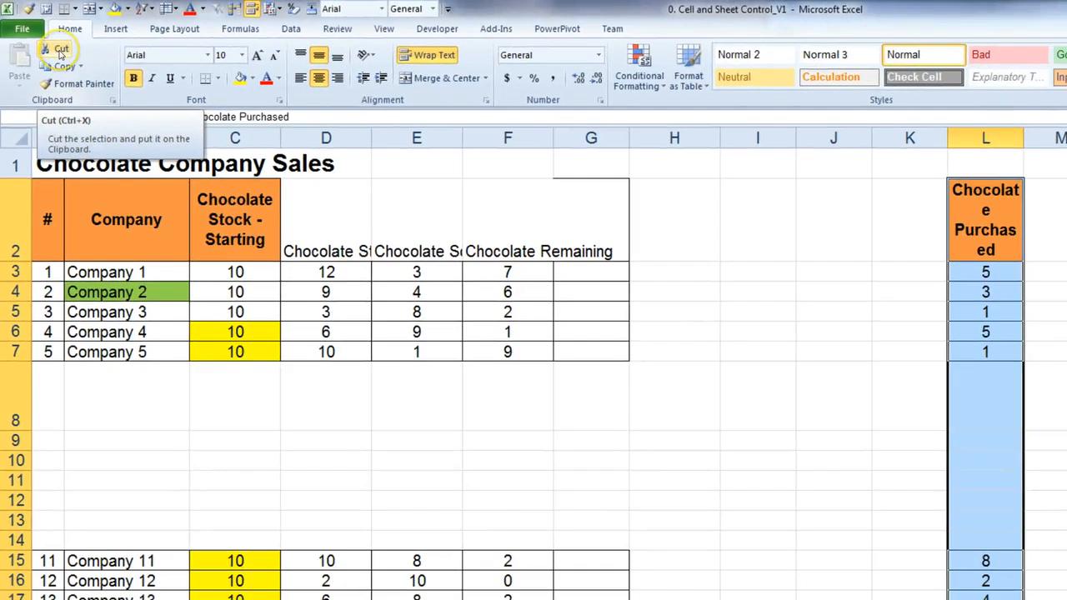
left_click(60, 52)
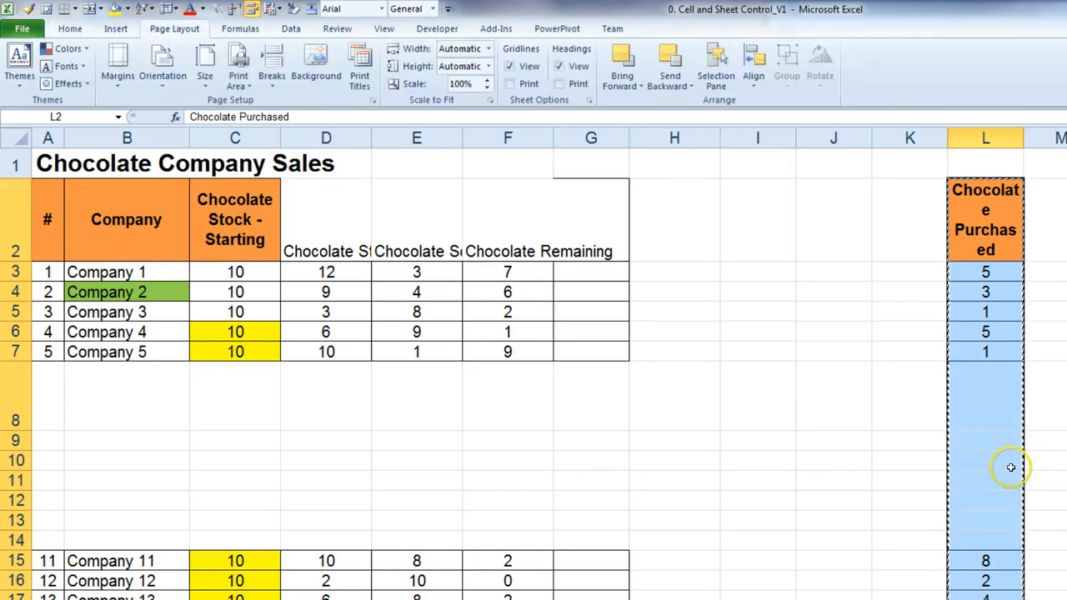
key("alt+d")
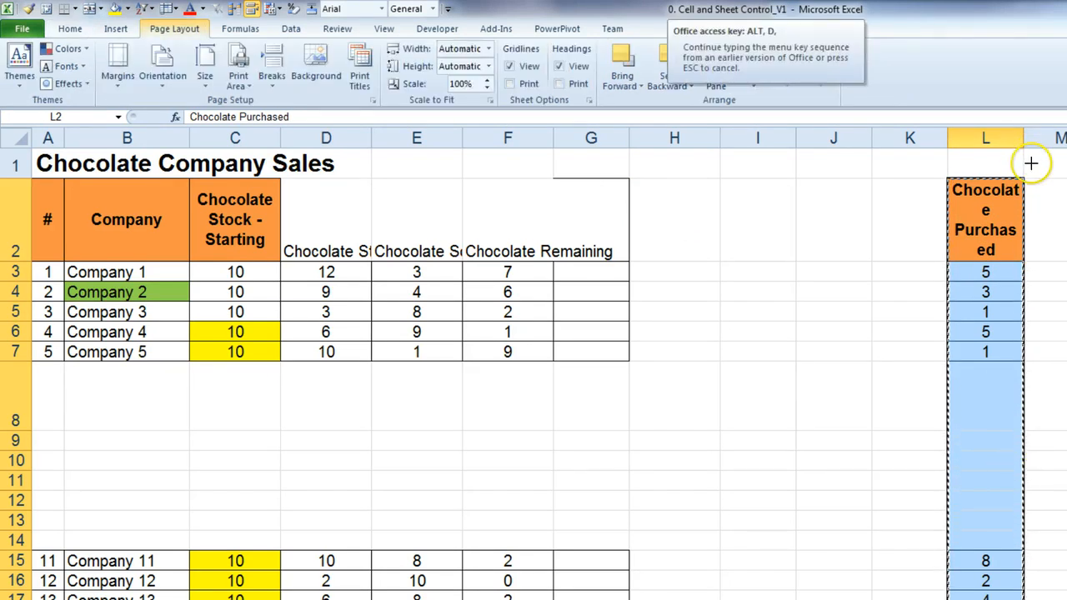
mouse_move(1028, 175)
left_mouse_down()
mouse_move(996, 150)
mouse_move(925, 241)
mouse_move(1062, 208)
mouse_move(1026, 138)
left_mouse_up()
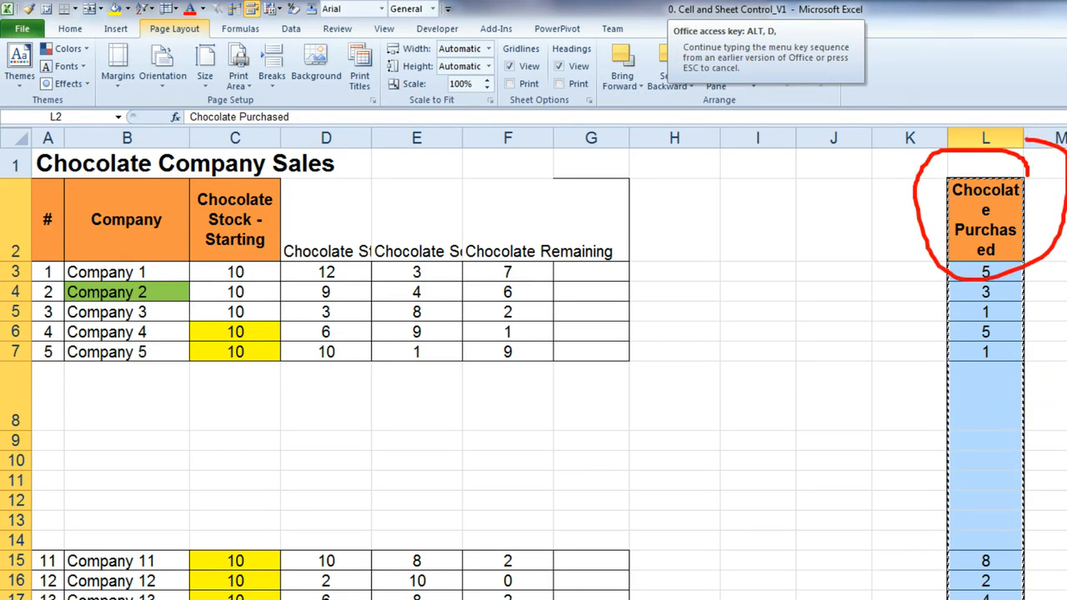
key("Escape")
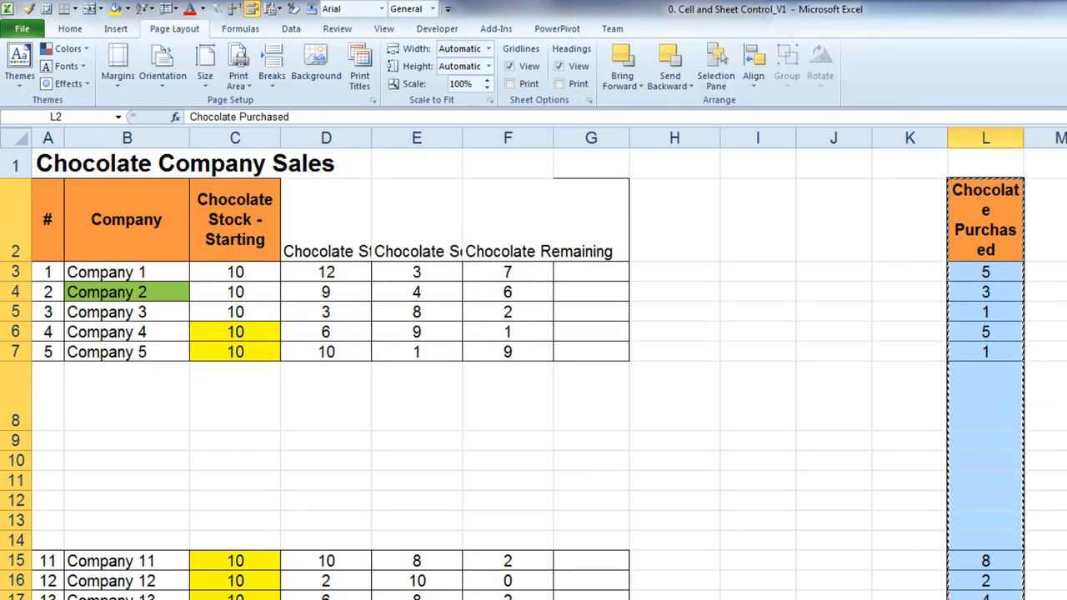
Paste the cut Chocolate Purchased data beside the main table, starting at cell H2.
left_click(655, 230)
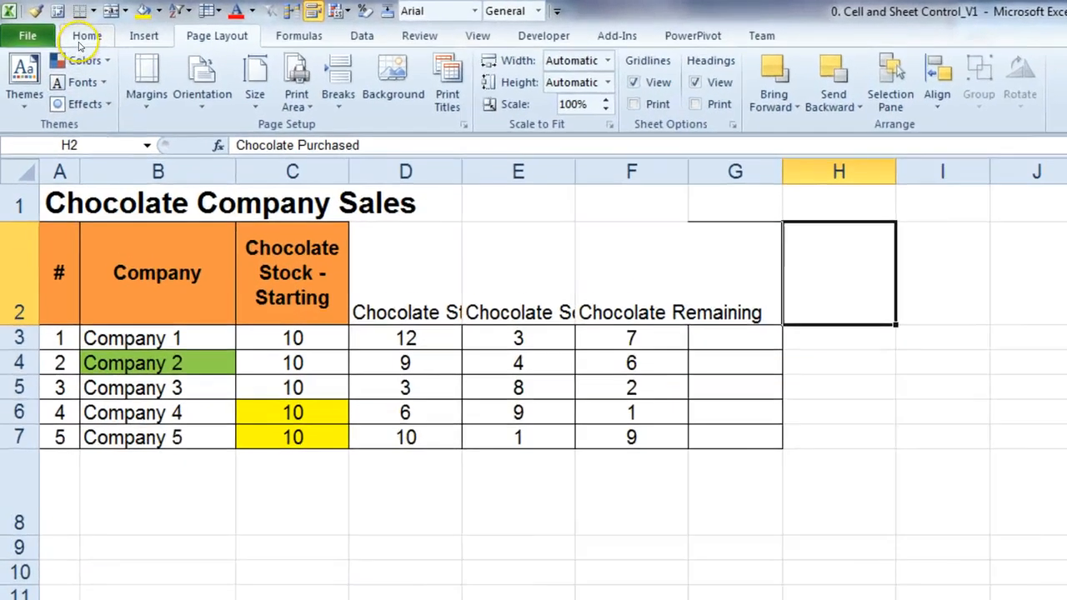
left_click(67, 30)
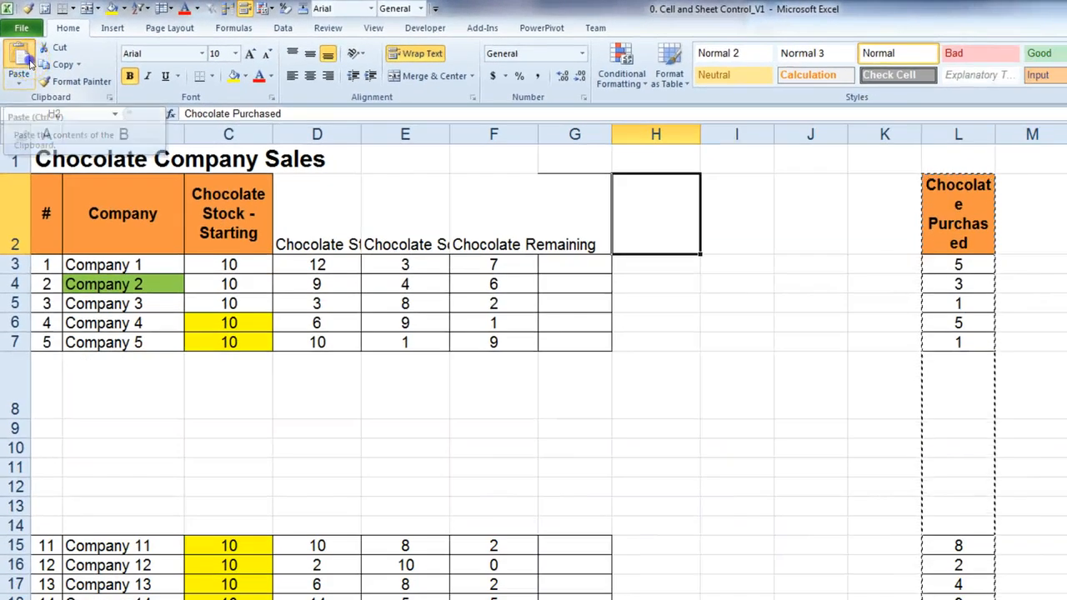
left_click(25, 60)
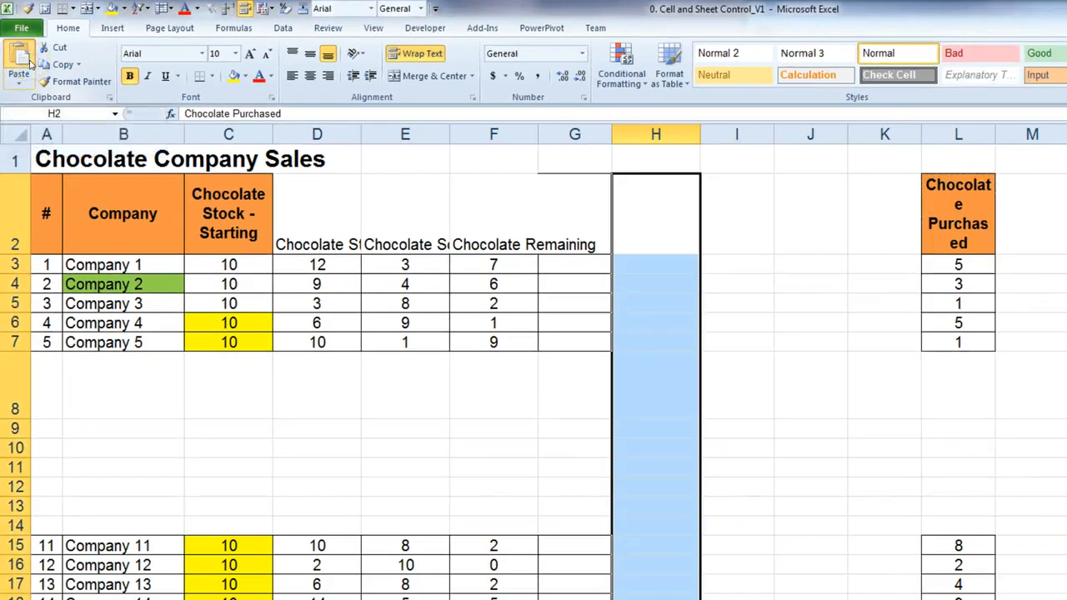
left_click(957, 390)
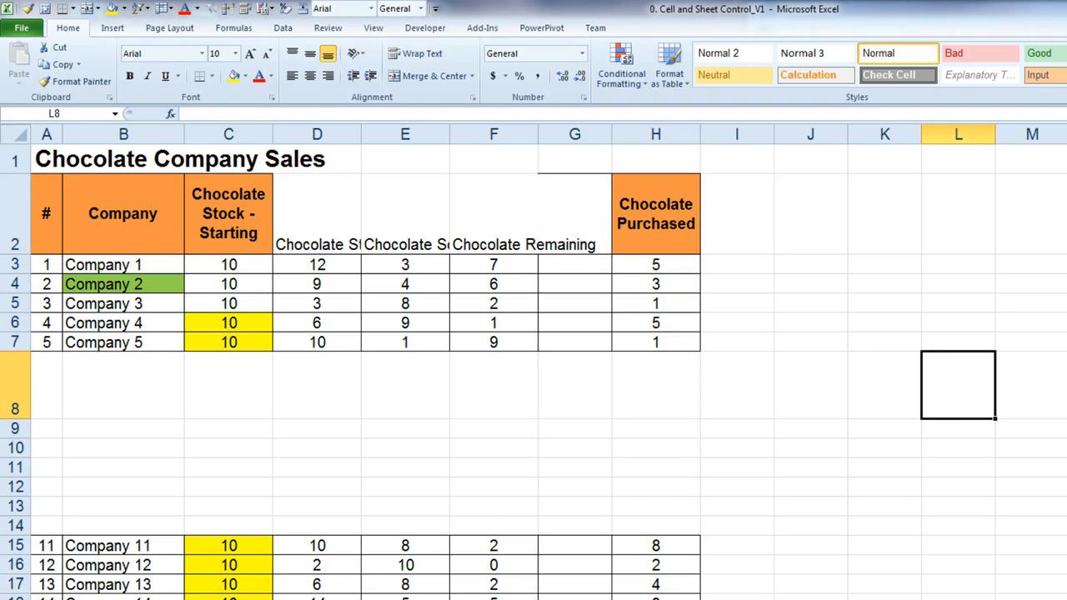
scroll(534, 375, "down", 2)
scroll(534, 375, "up", 2)
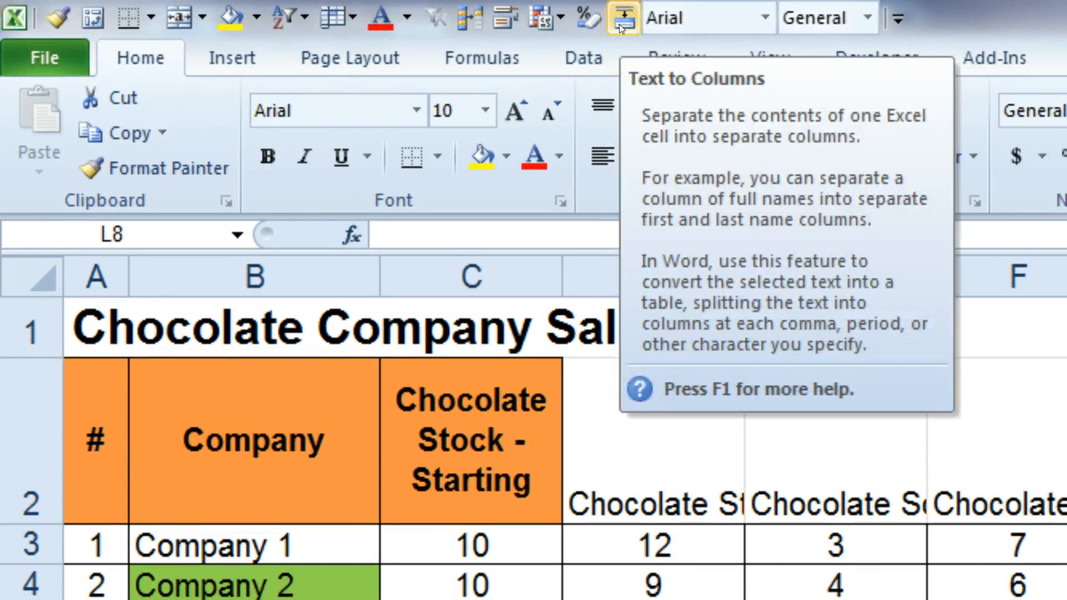
Add the Undo command from the popular commands to the Quick Access Toolbar and apply the change.
right_click(409, 11)
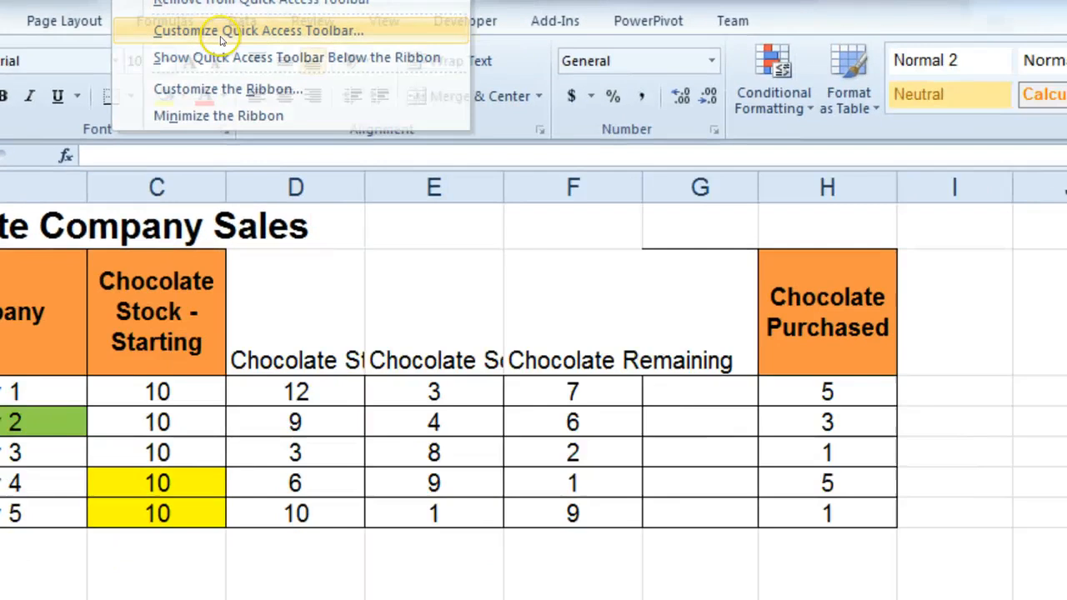
left_click(559, 73)
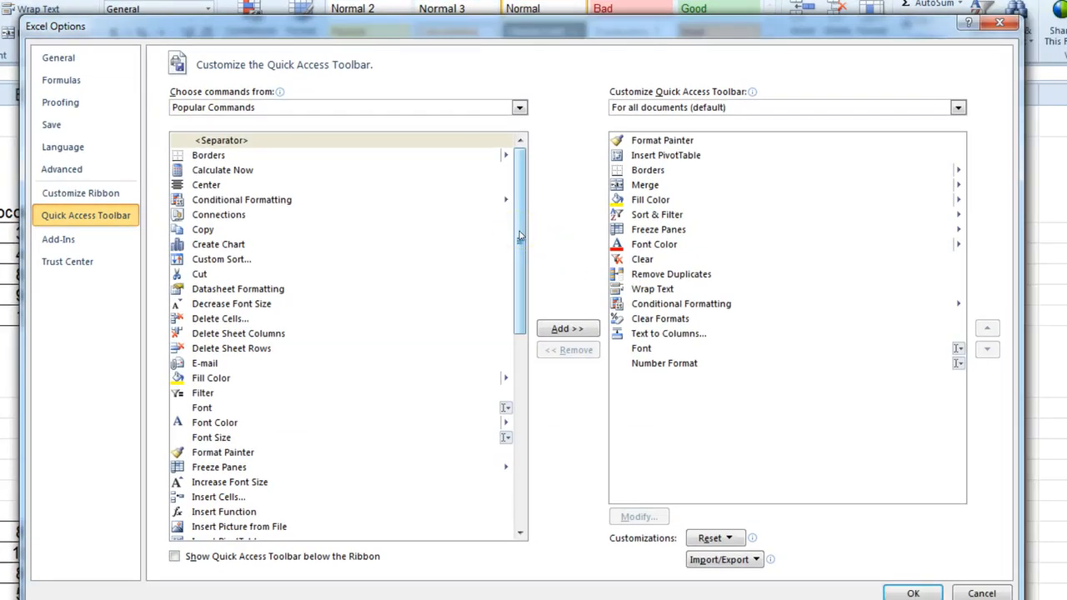
left_click_drag(520, 237, 489, 419)
left_click(246, 518)
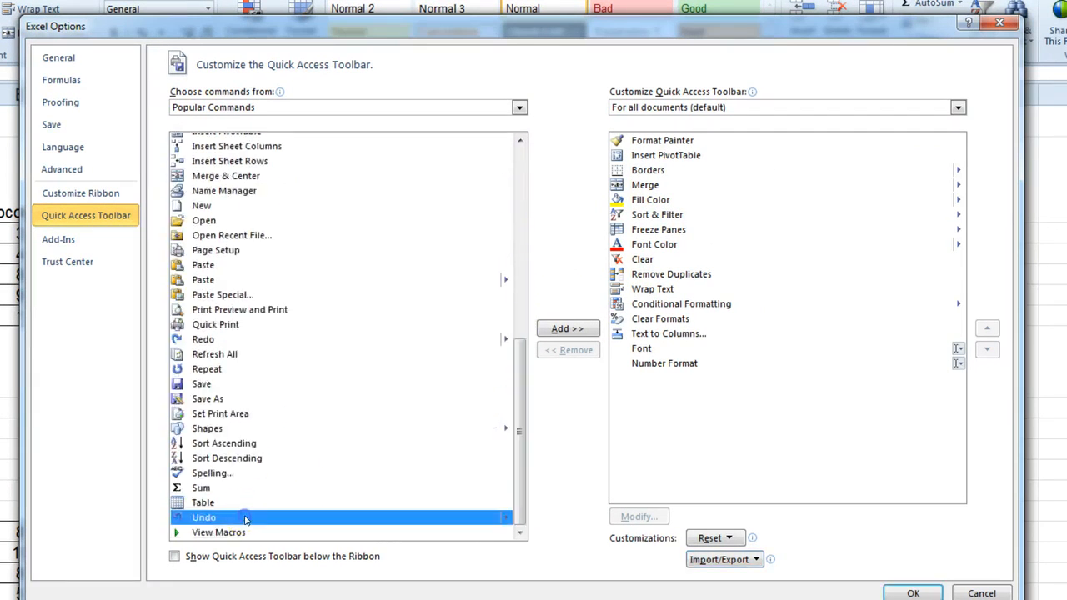
left_click(560, 329)
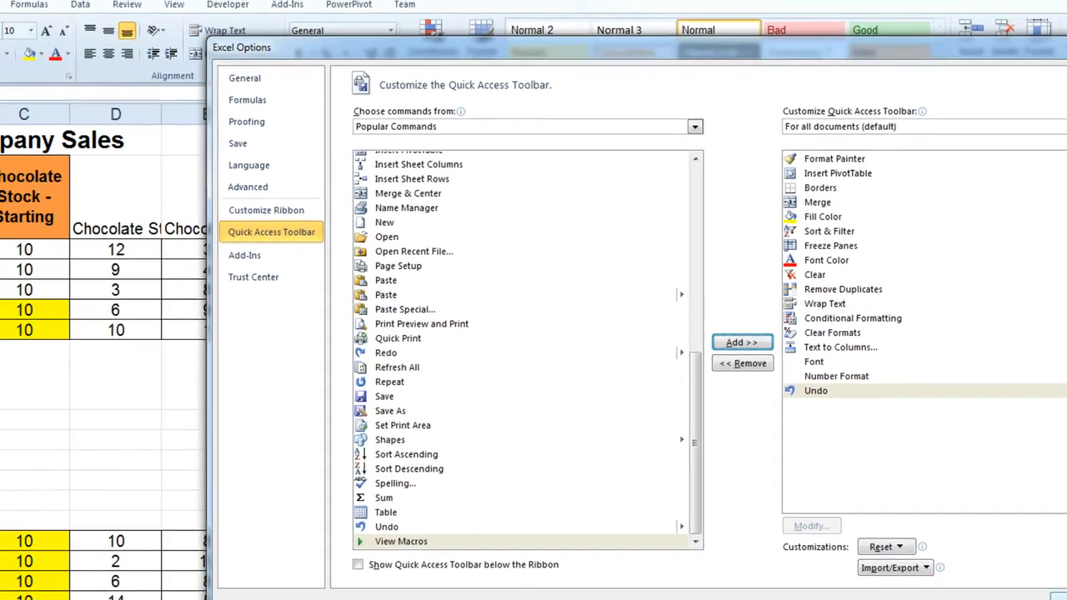
left_click(1060, 596)
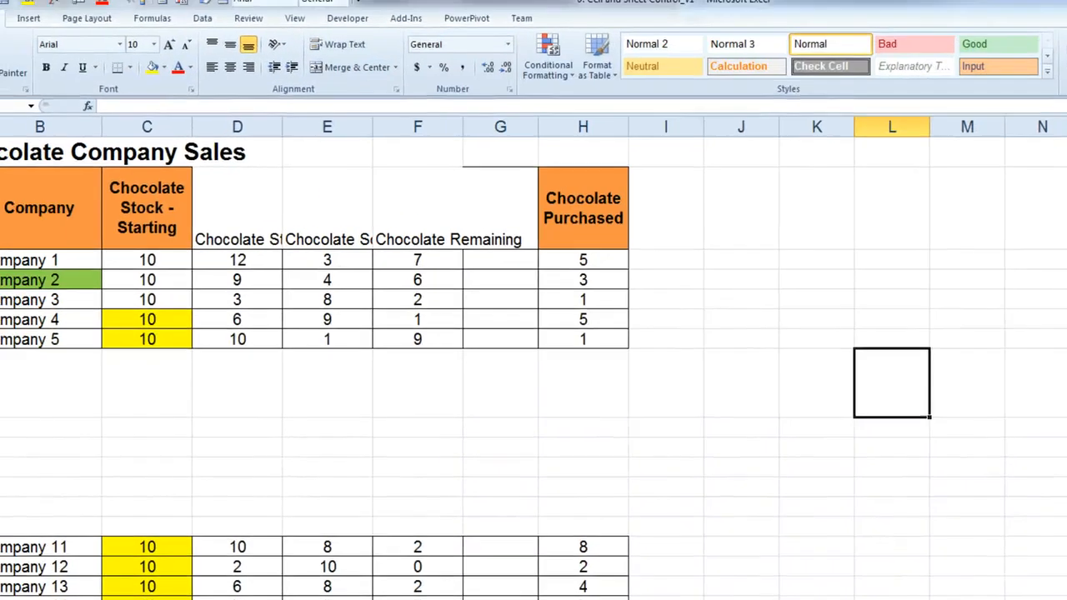
left_click(690, 388)
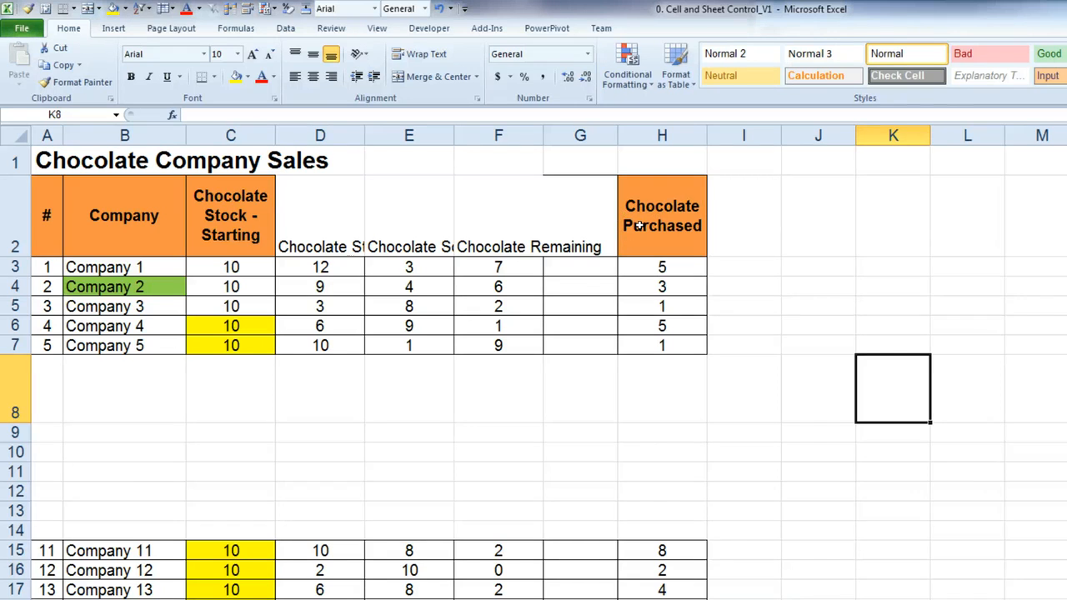
Undo the last paste of the Chocolate Purchased data.
left_click(442, 10)
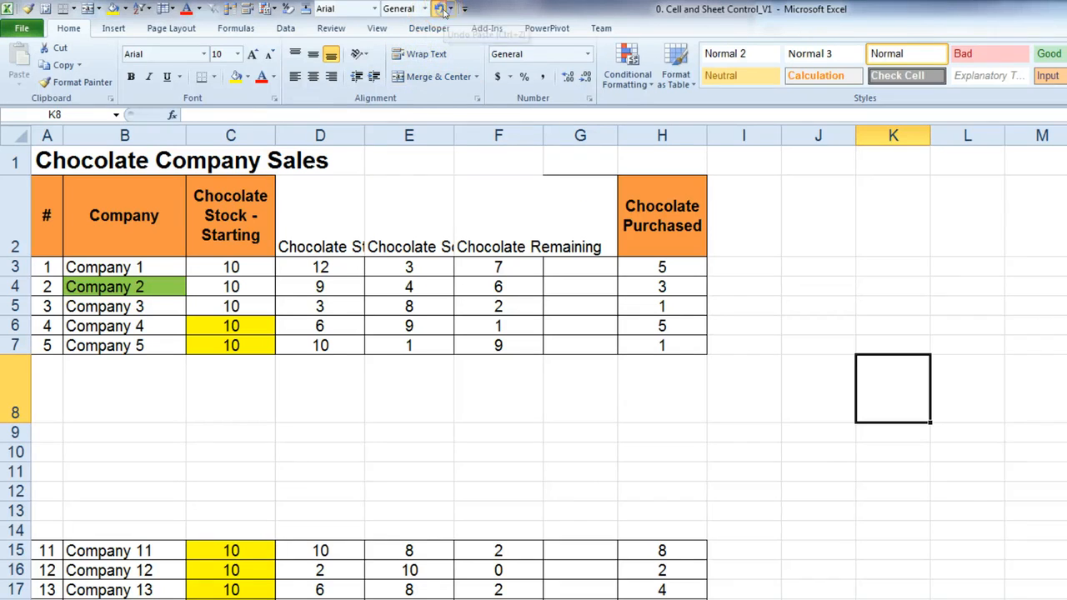
double_click(1065, 305)
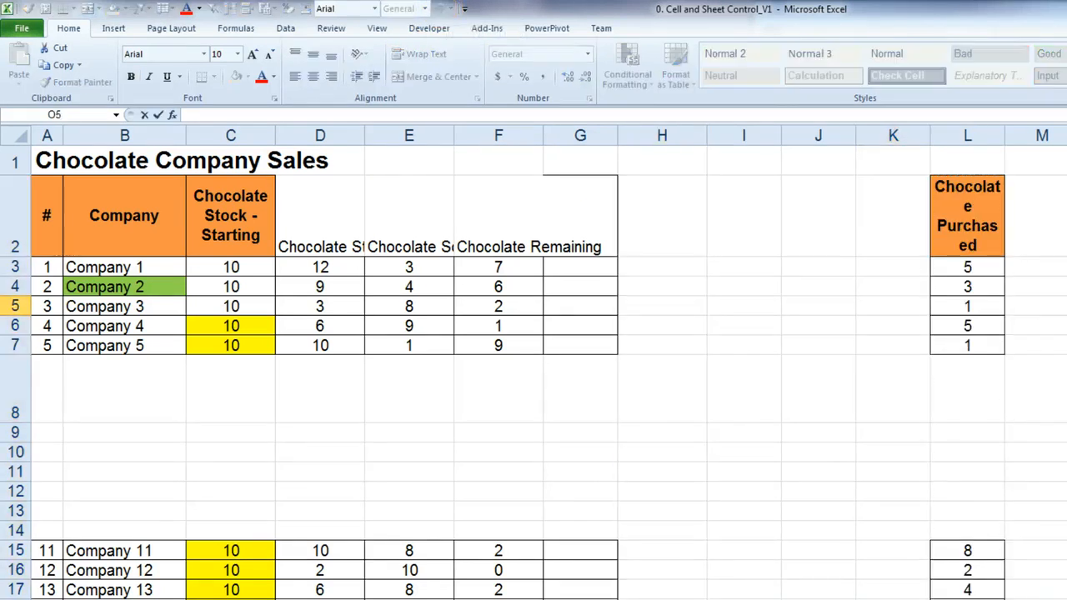
key("Escape")
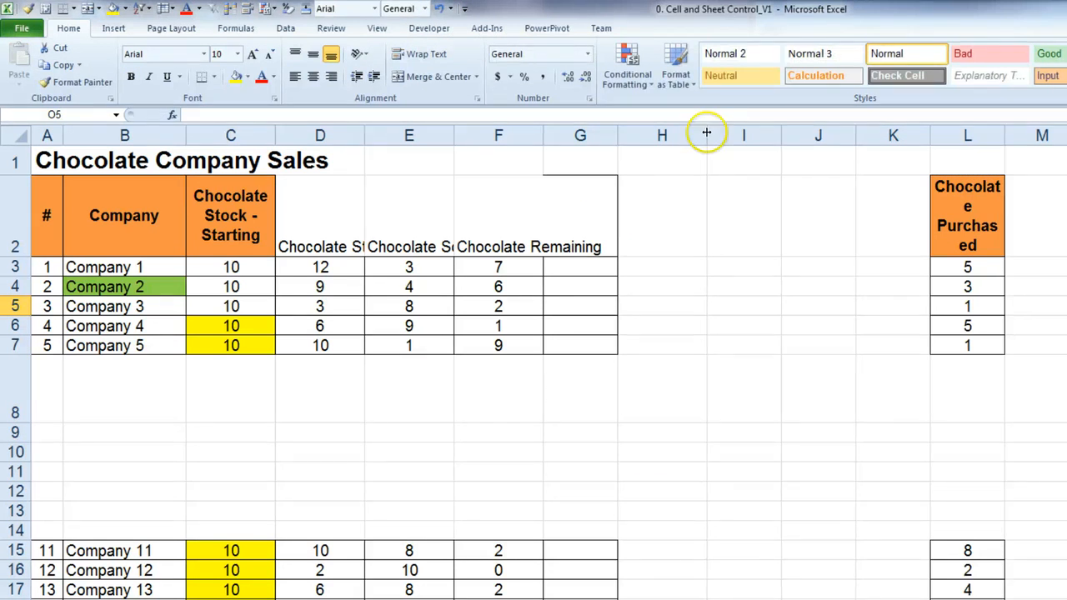
Move the Chocolate Purchased range L2:L26 directly to H2:H26 without using the clipboard.
left_click(984, 226)
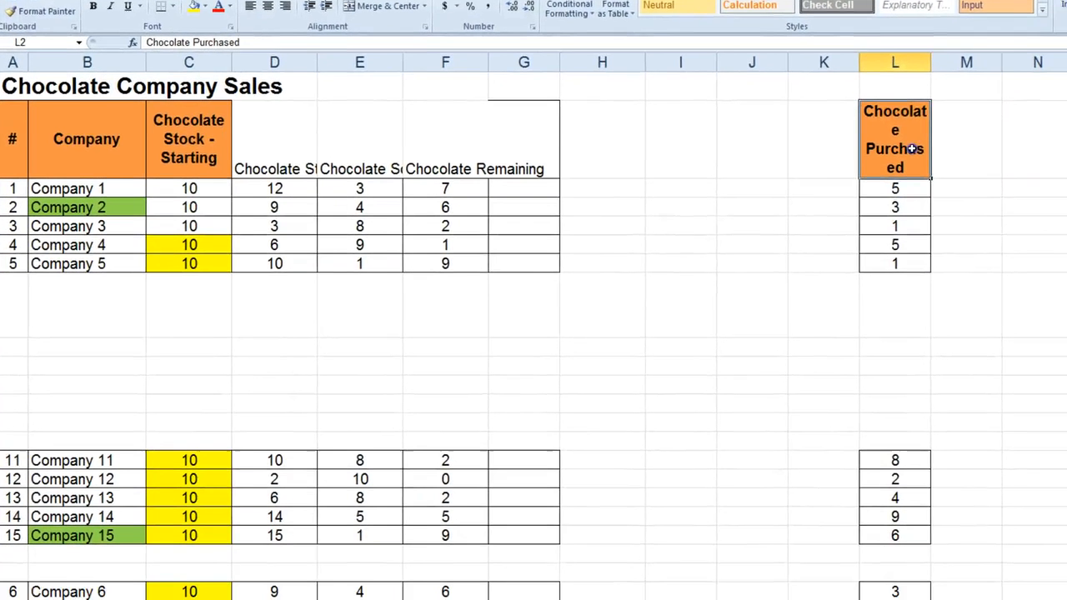
left_click_drag(984, 226, 986, 580)
left_click_drag(870, 435, 844, 588)
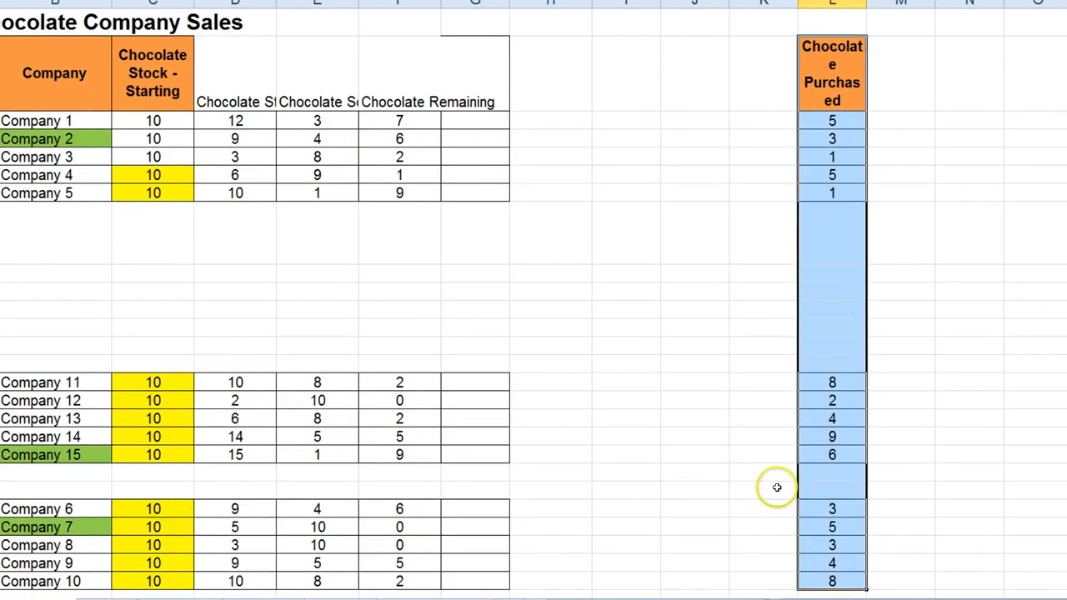
left_click(866, 316)
left_click_drag(866, 316, 584, 311)
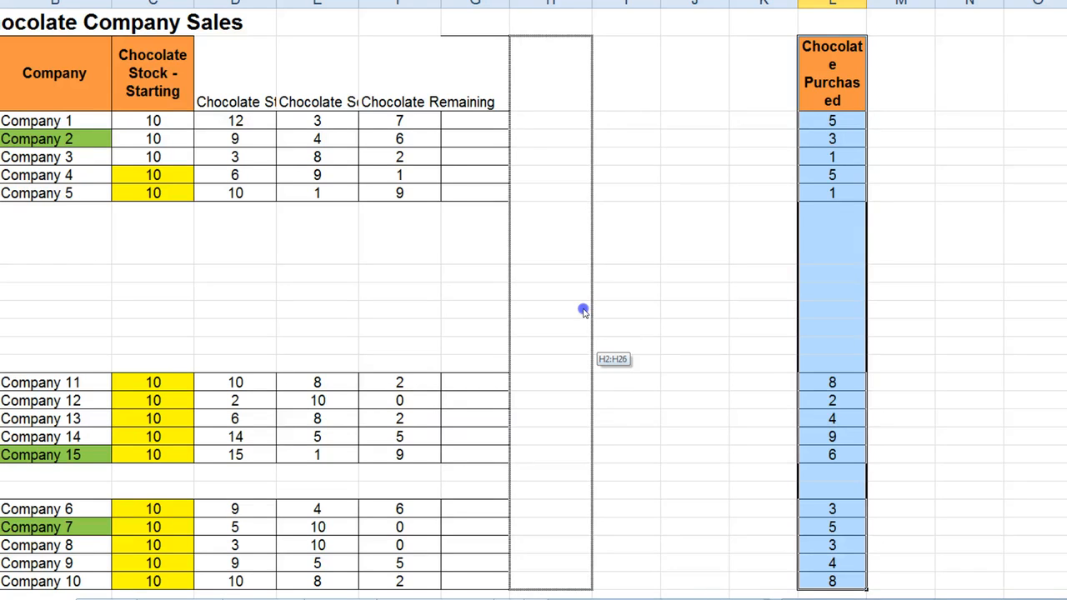
left_click_drag(583, 310, 582, 309)
left_click(582, 309)
left_click(682, 304)
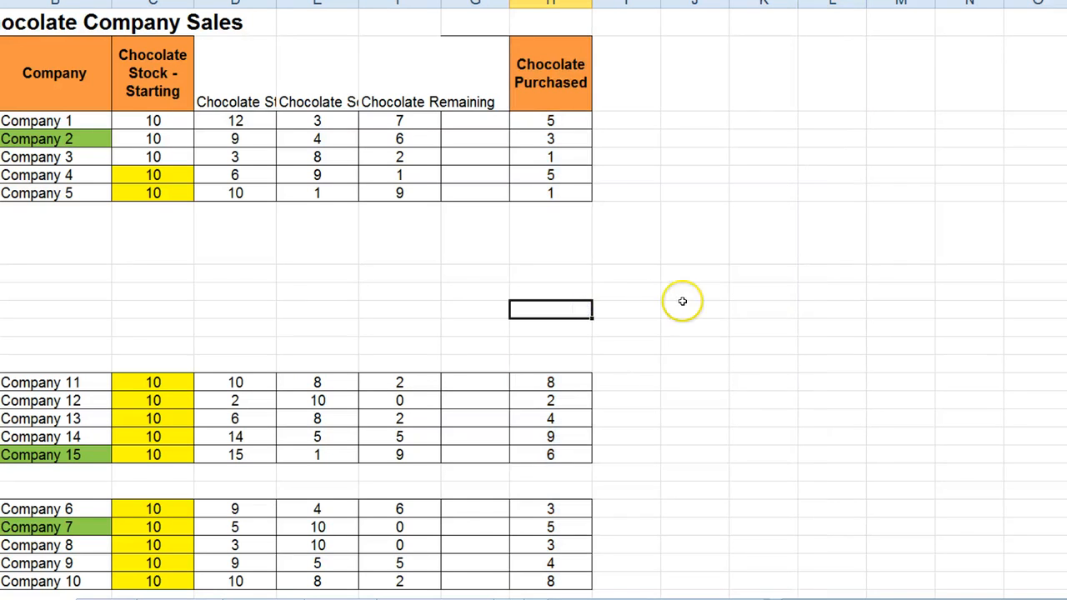
Undo the last move of the Chocolate Purchased range and redo it.
left_click(407, 324)
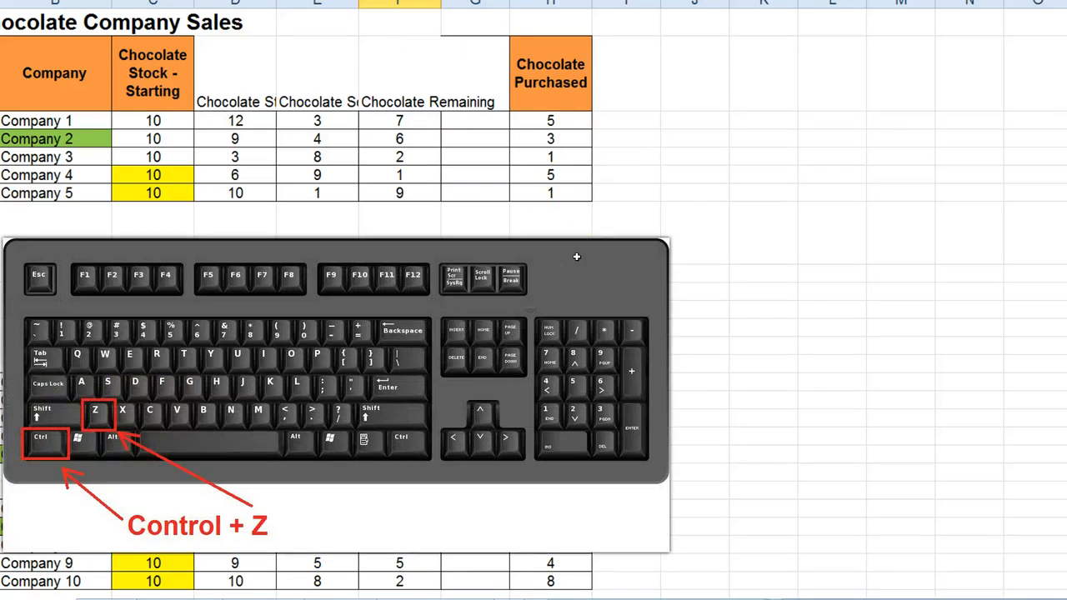
key("ctrl+z")
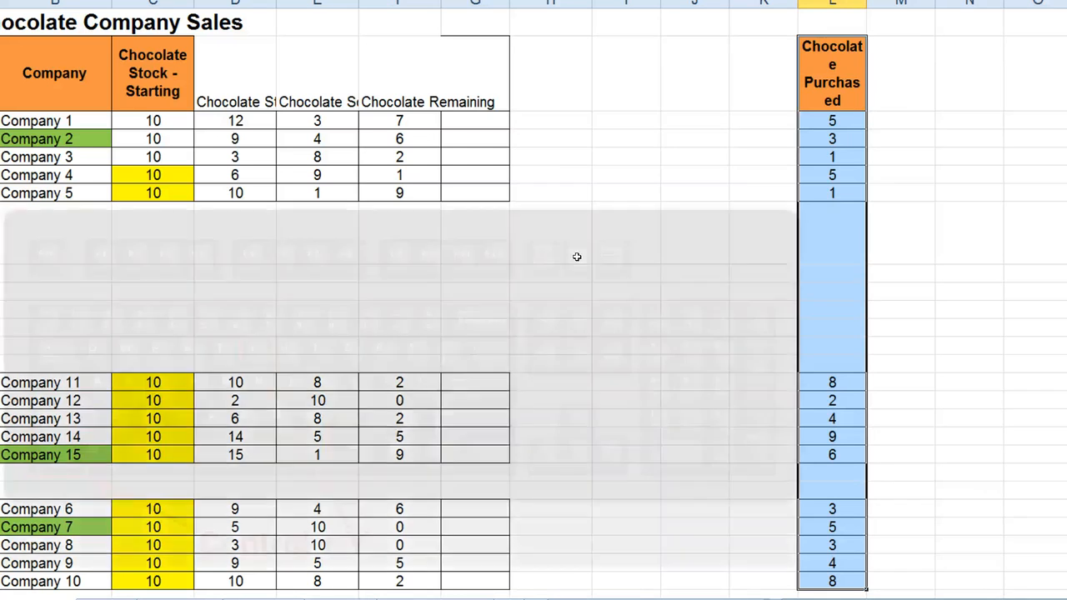
key("ctrl+y")
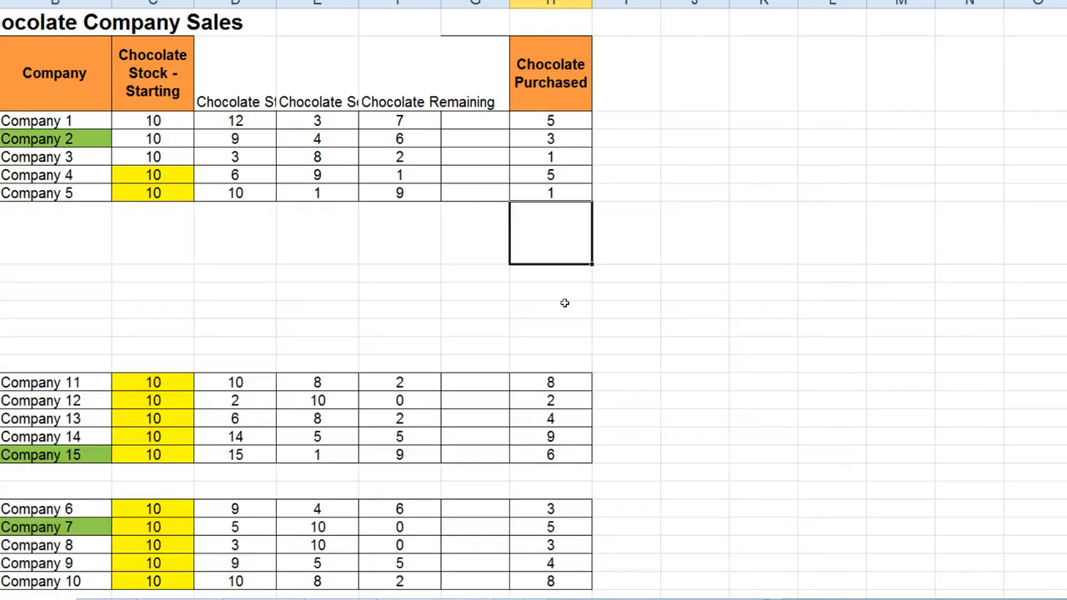
left_click(424, 323)
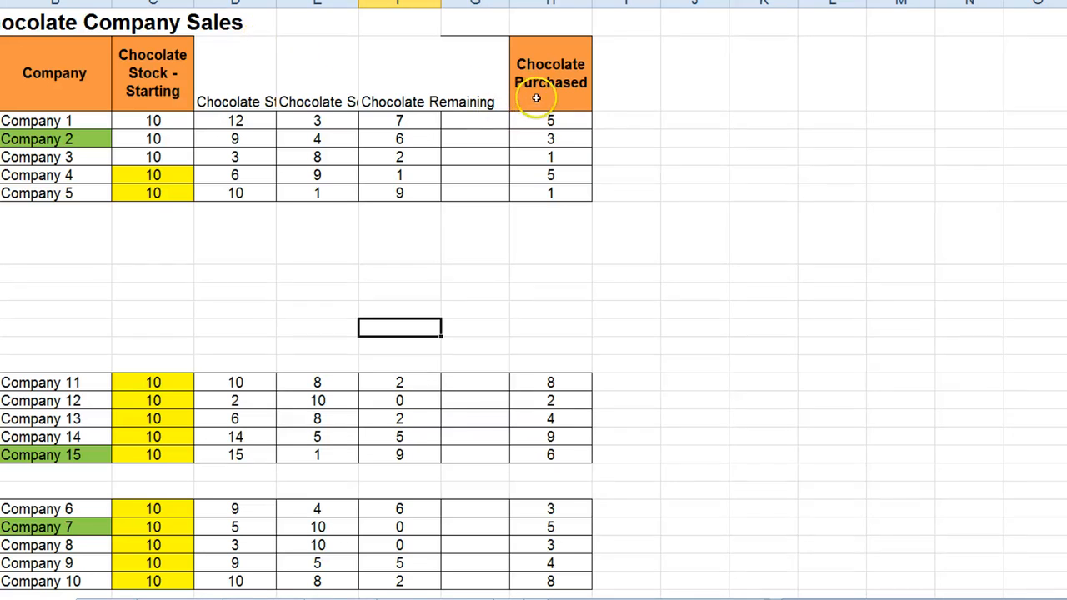
Copy the Chocolate Purchased range H2:H26 and paste it into column L starting at L2.
left_click_drag(536, 98, 548, 585)
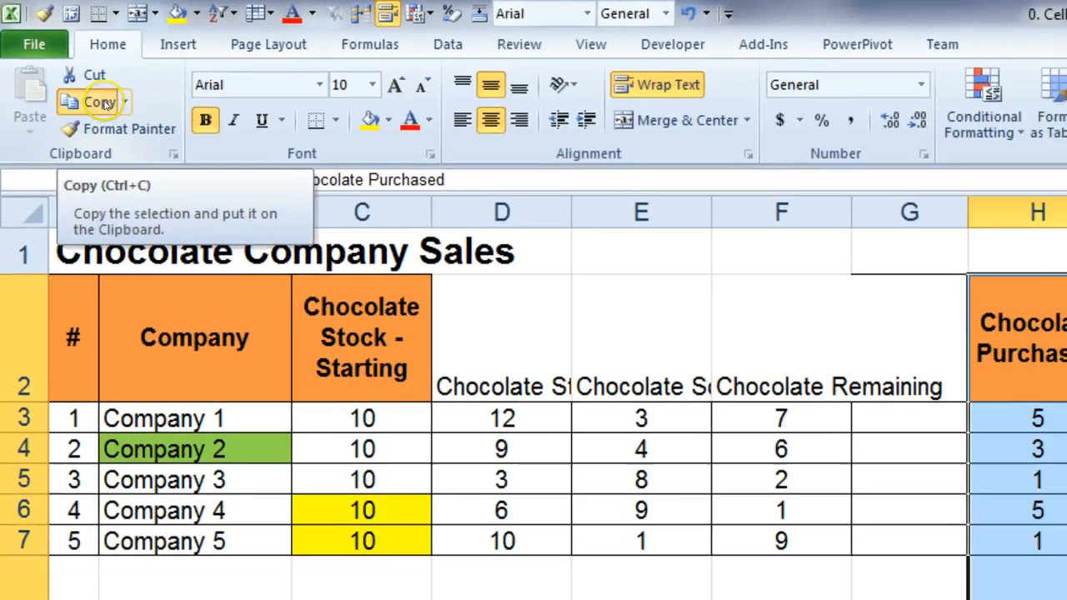
left_click(99, 101)
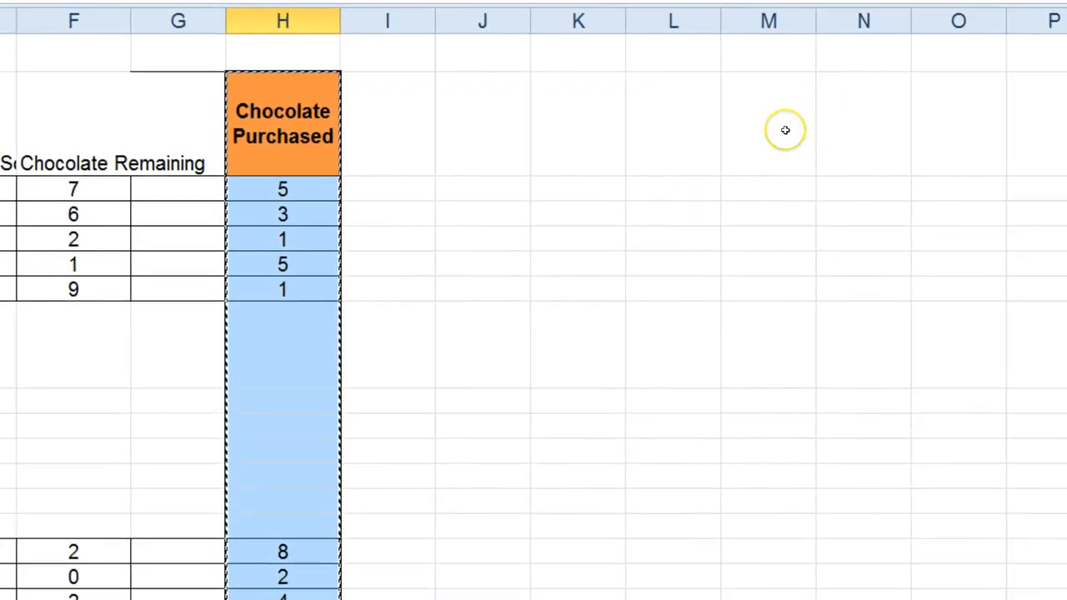
left_click(679, 123)
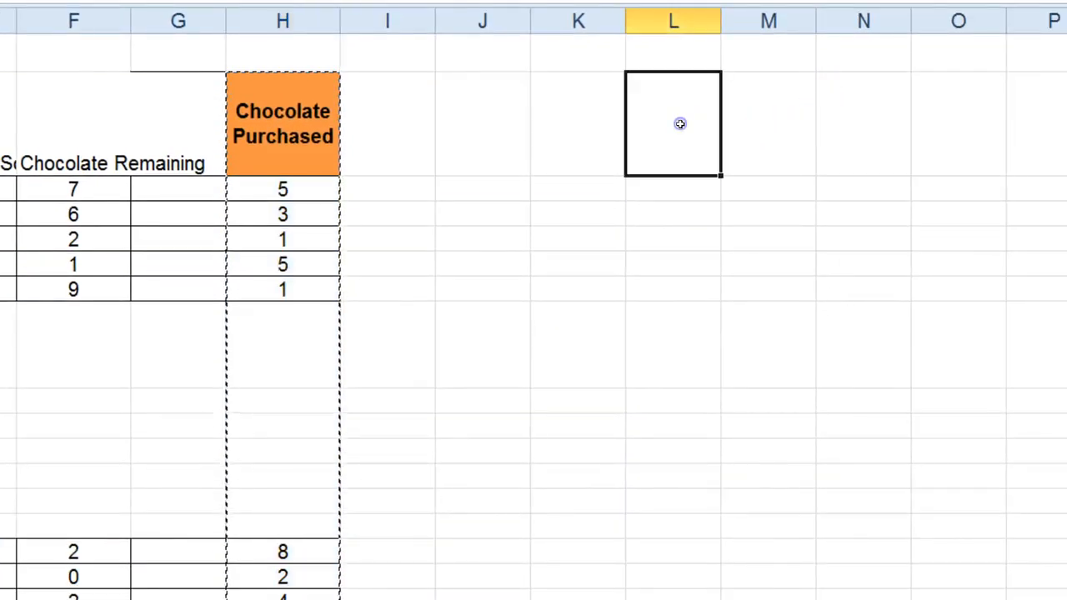
left_click(680, 123)
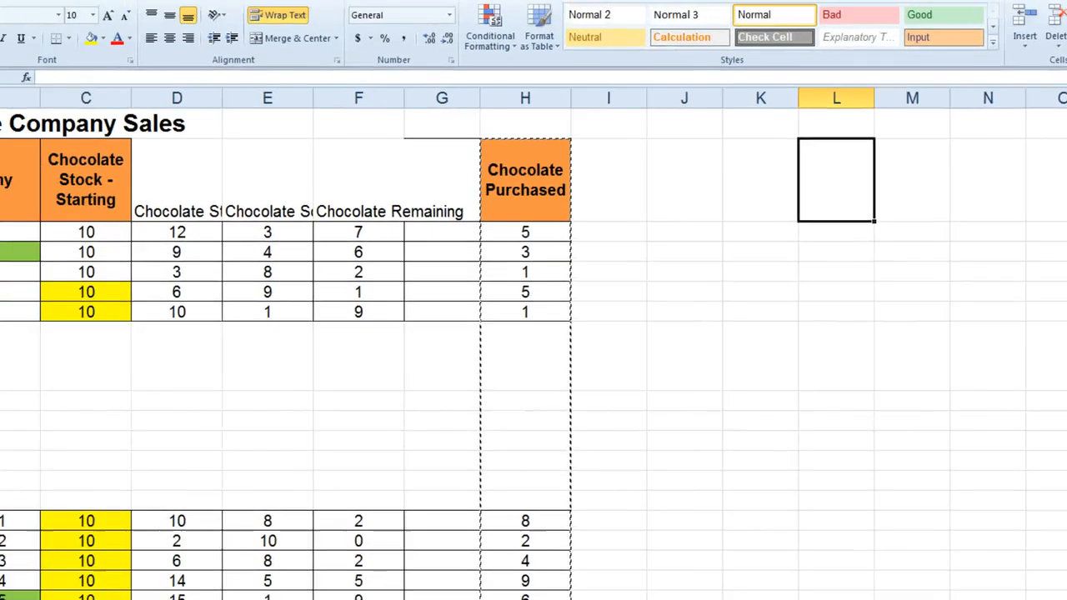
left_click(18, 58)
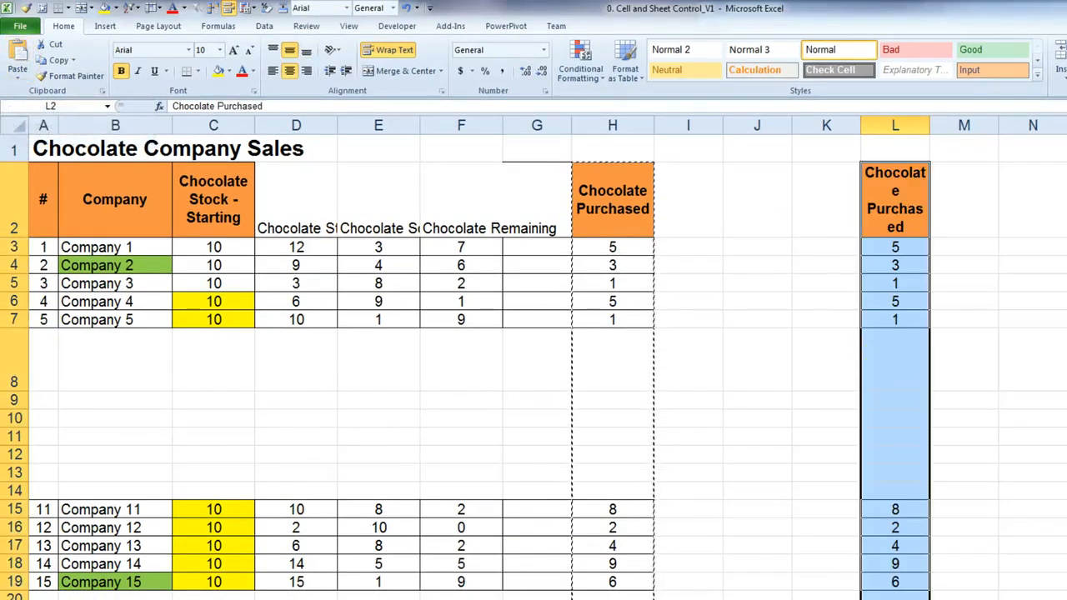
double_click(1065, 472)
left_click(1065, 400)
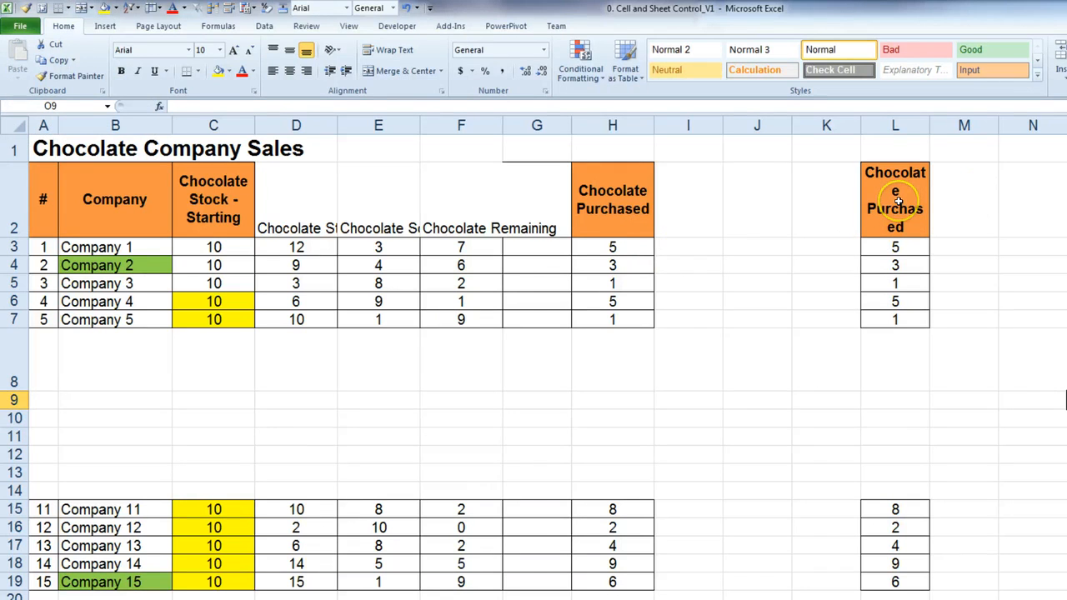
key("alt+p")
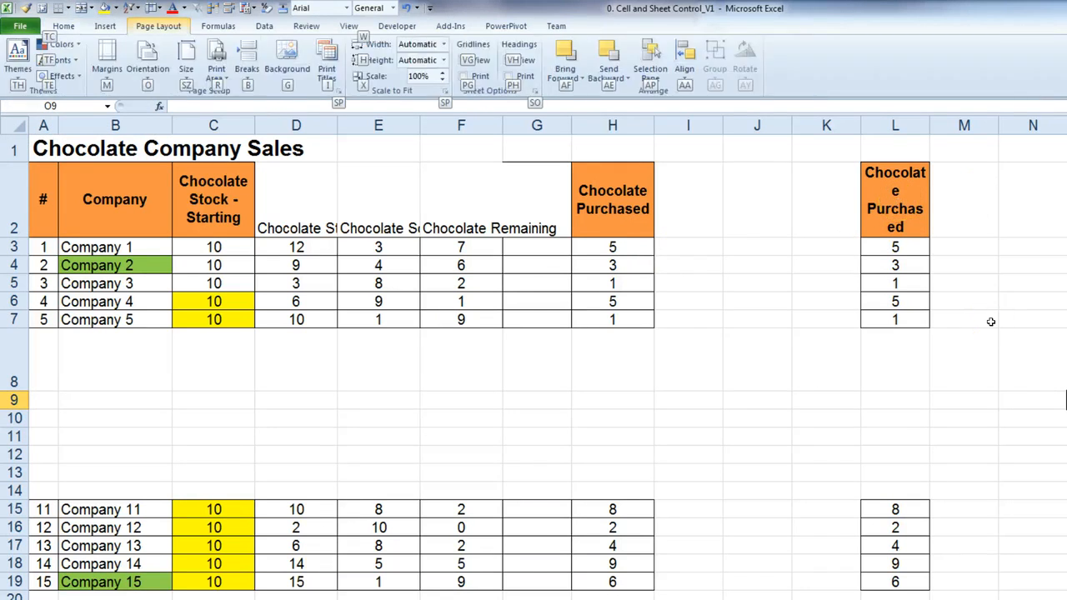
Enter the label "Copy" in N6 and its shortcut "Control + C" in O6.
left_click(1004, 304)
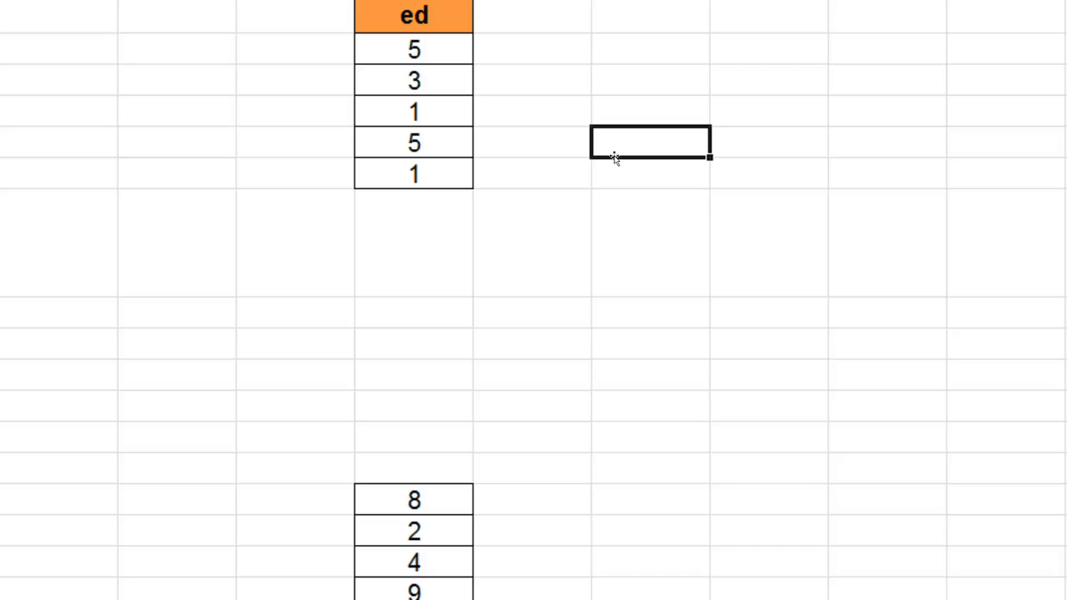
type("Co")
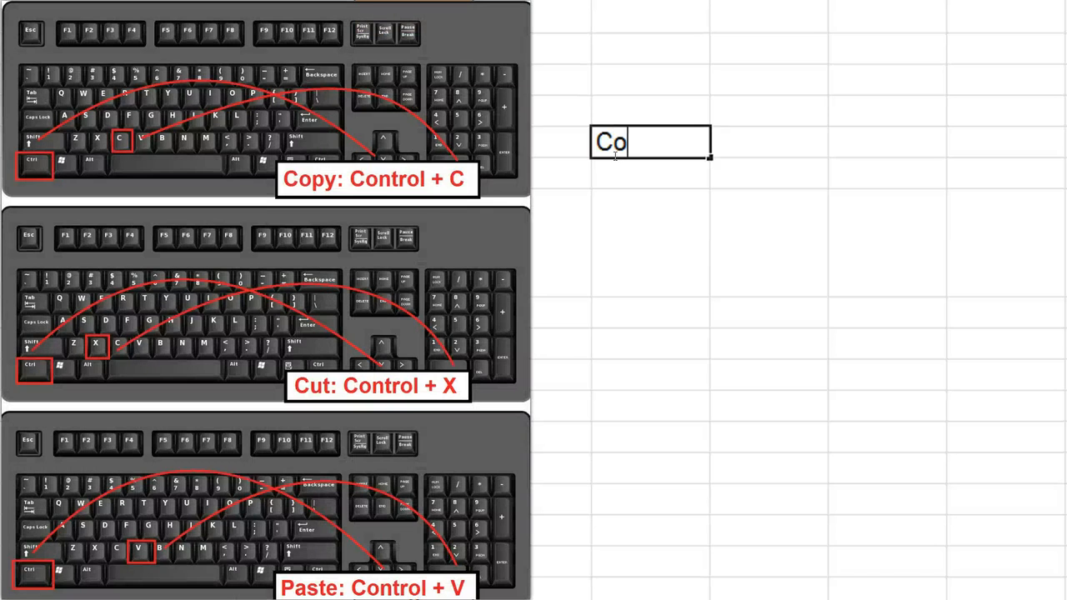
type("py")
key("Tab")
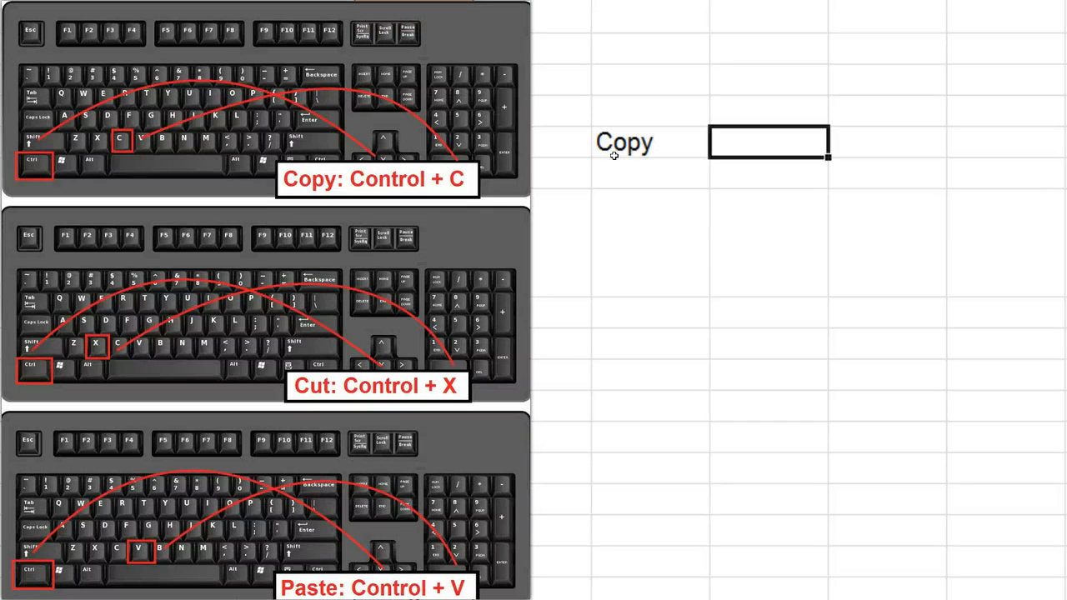
type("Control ")
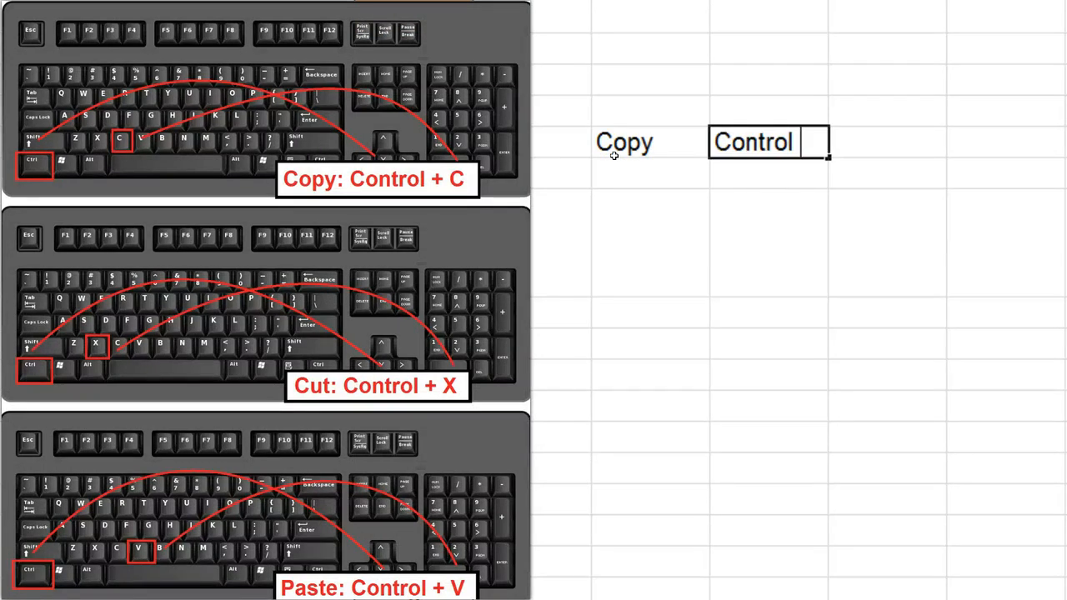
type("+ C")
key("Return")
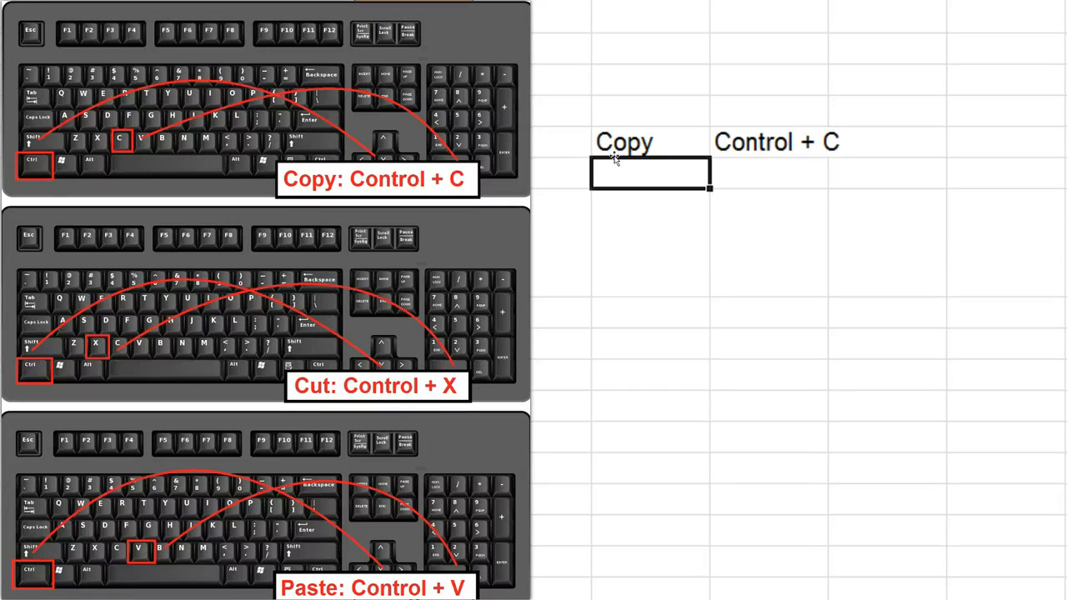
Enter the label "Cut" in N7 and its shortcut "Control + X" in O7.
type("Cut")
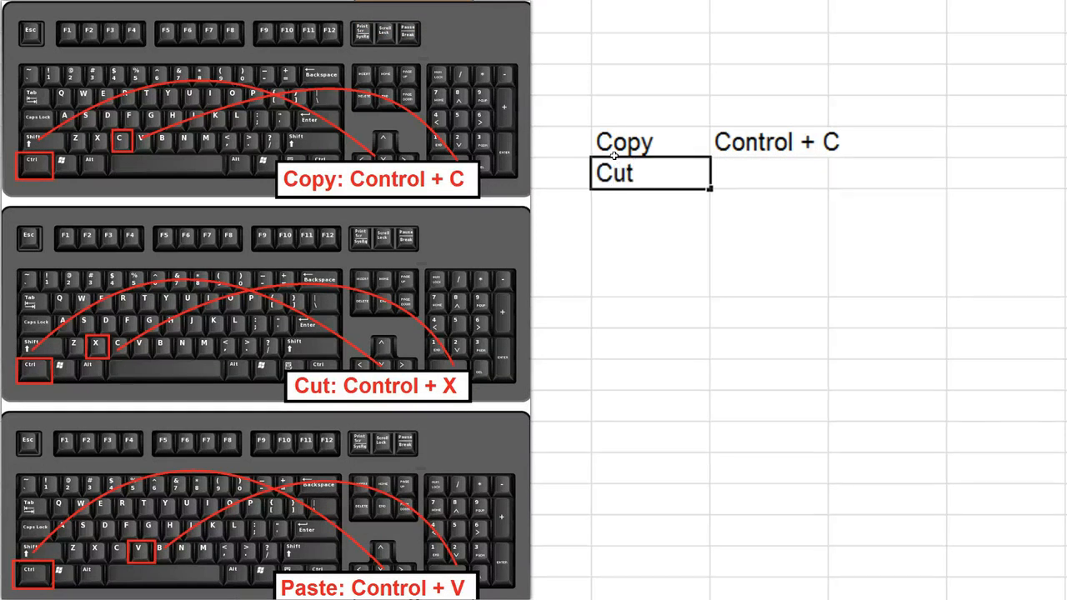
key("Tab")
type("Co")
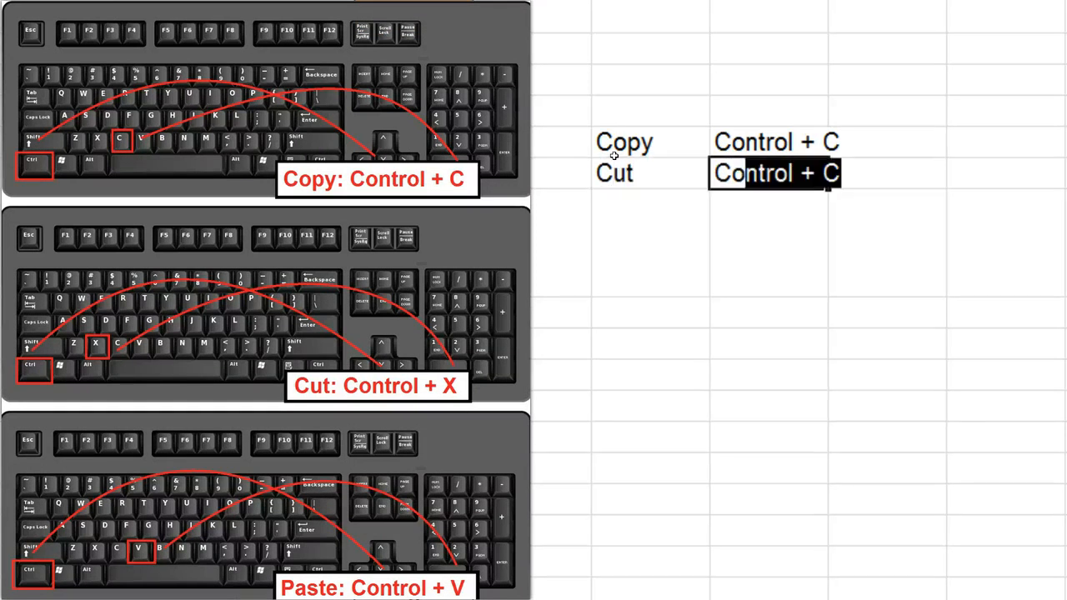
type("ntrol + X")
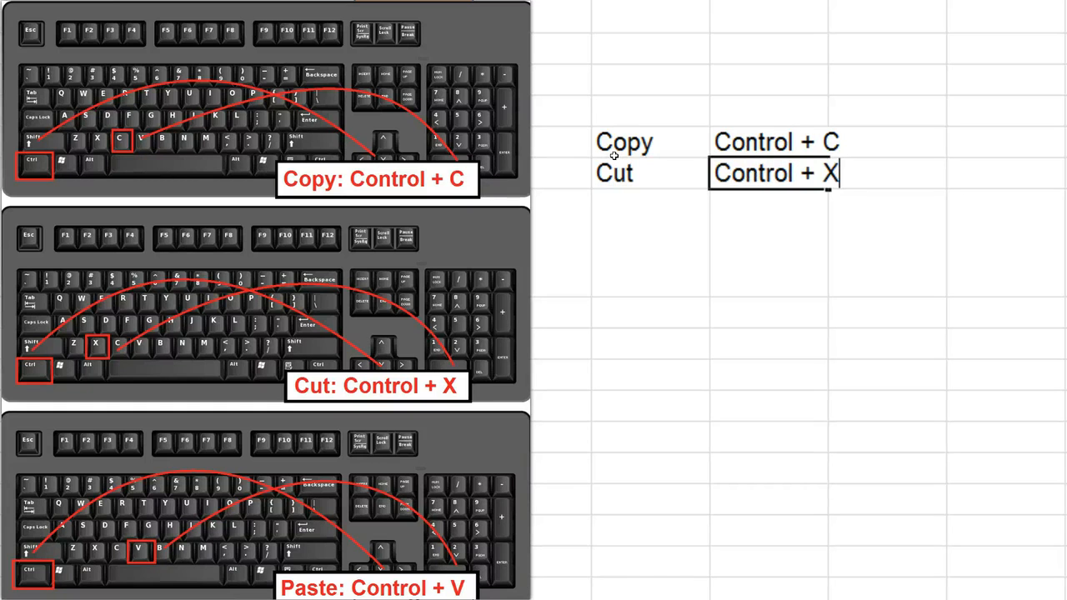
key("Return")
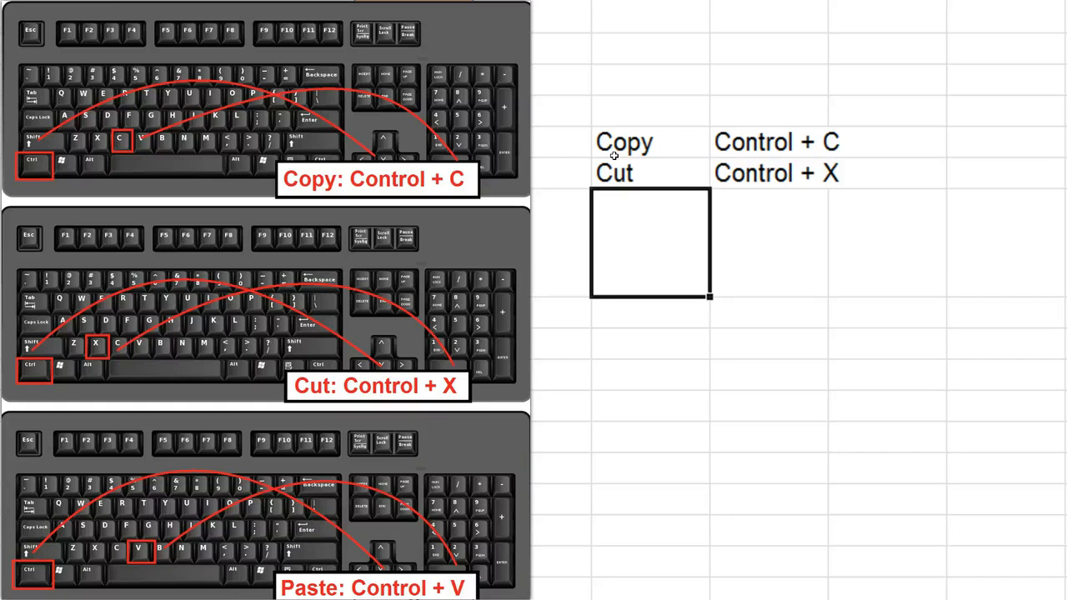
Enter the label "Paste" in N8 and its shortcut "Control + V" in O8.
type("Paste")
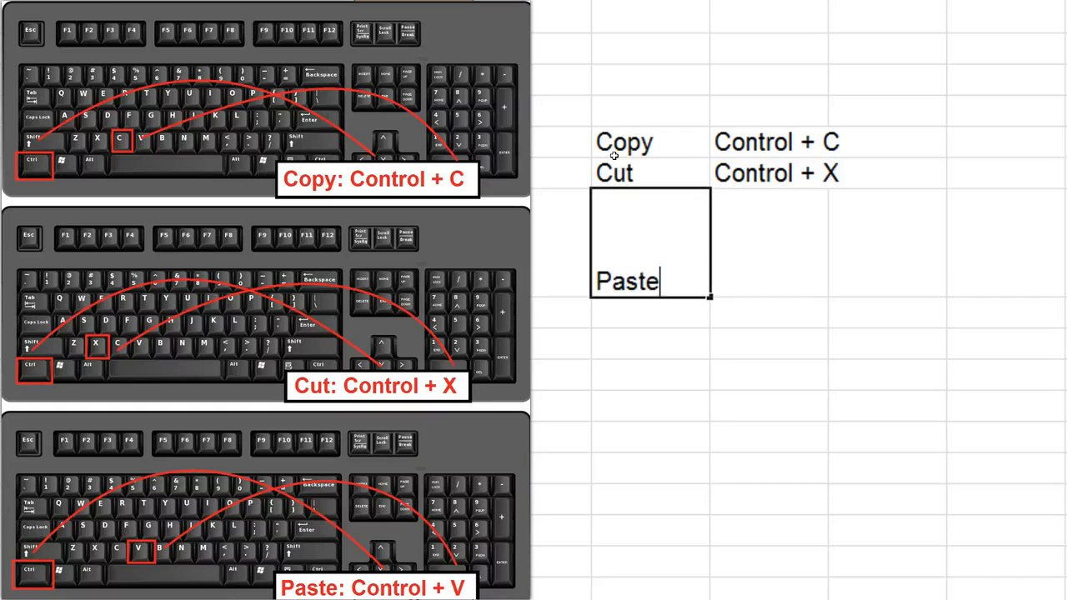
key("Tab")
type("Control ")
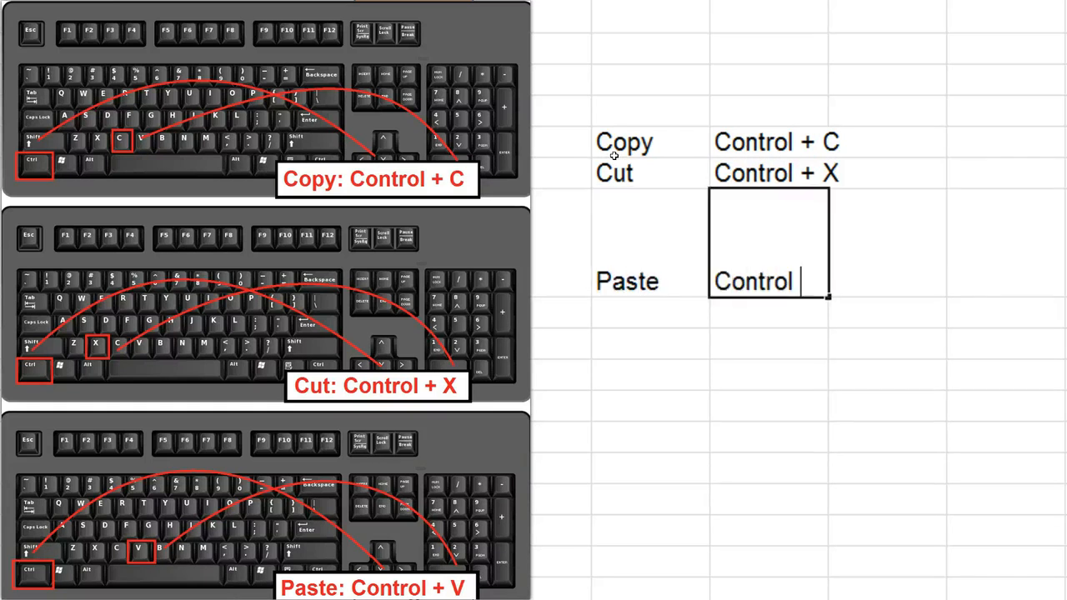
type("+ V")
key("Return")
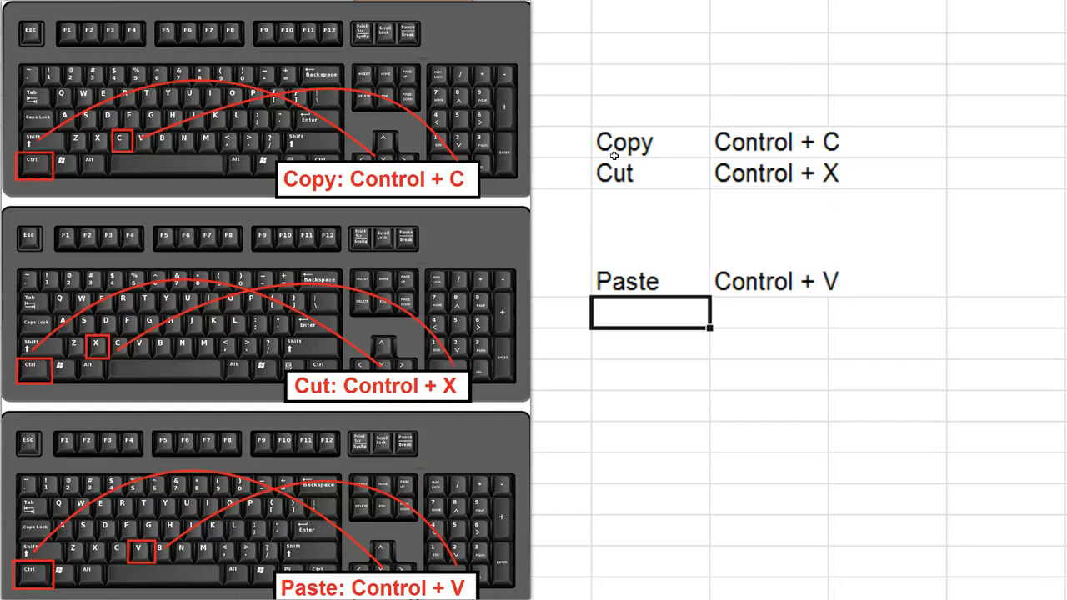